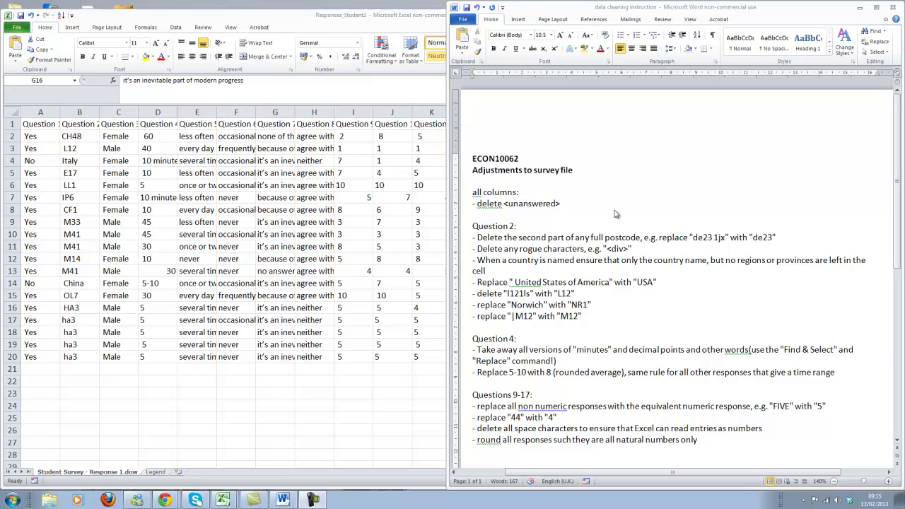
Highlight '<unanswered>' in the Word instructions and bring the Responses_Student2 spreadsheet to the front.
{"action": "scroll", "coordinate": [558, 281], "scroll_direction": "down", "scroll_amount": 1}
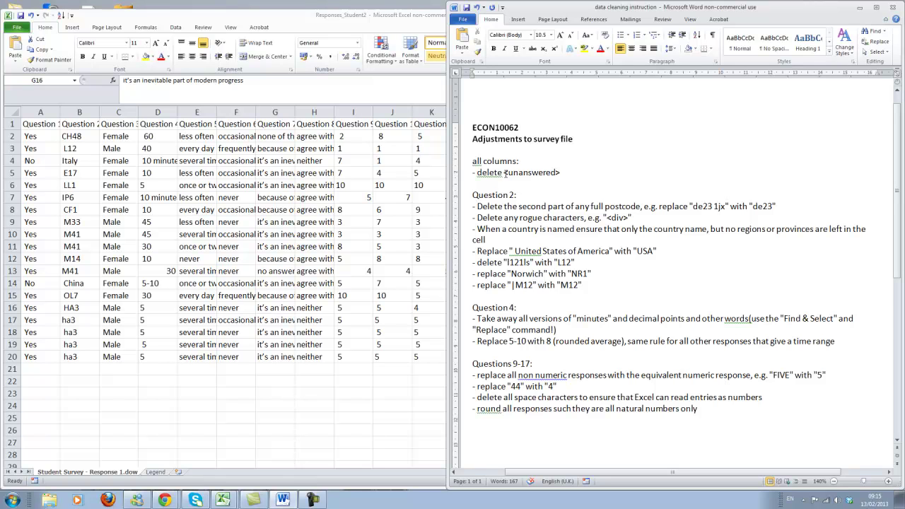
{"action": "left_click_drag", "start_coordinate": [505, 173], "coordinate": [561, 172]}
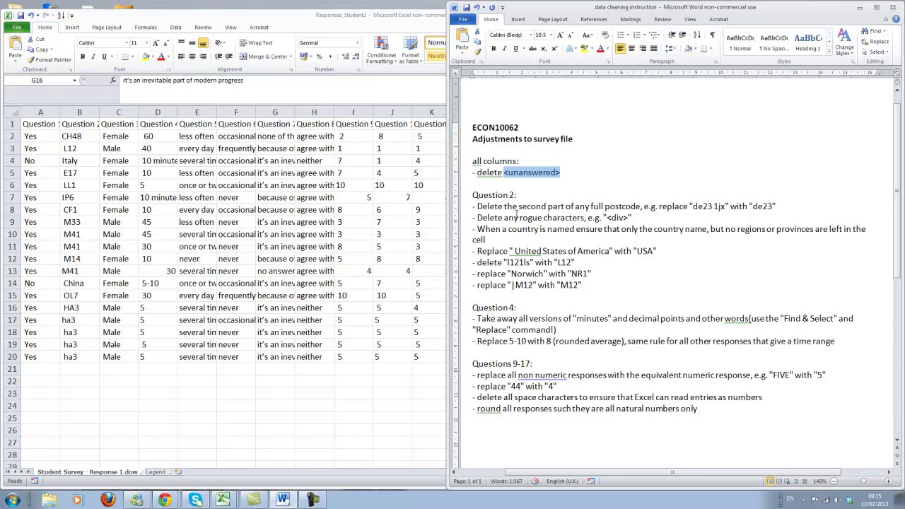
{"action": "left_click", "coordinate": [307, 235]}
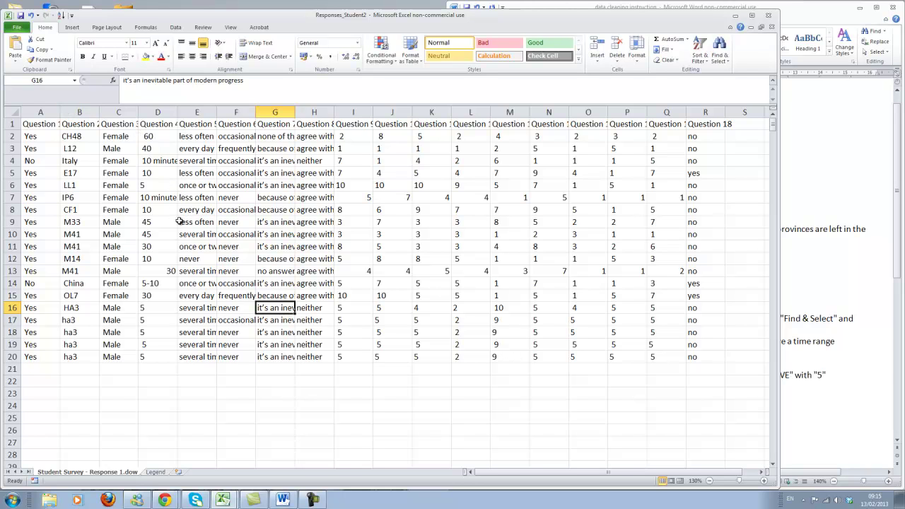
{"action": "left_click", "coordinate": [288, 223]}
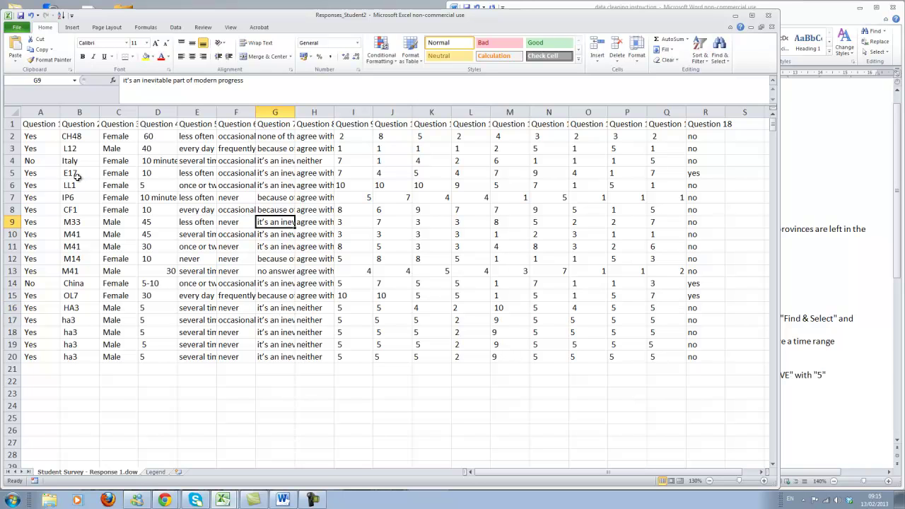
{"action": "left_click", "coordinate": [11, 111]}
{"action": "left_click", "coordinate": [720, 59]}
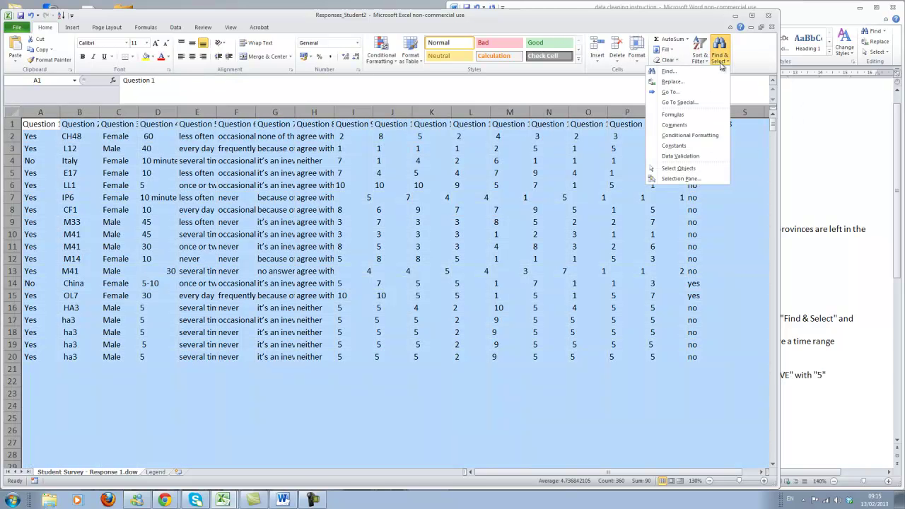
{"action": "left_click", "coordinate": [674, 82]}
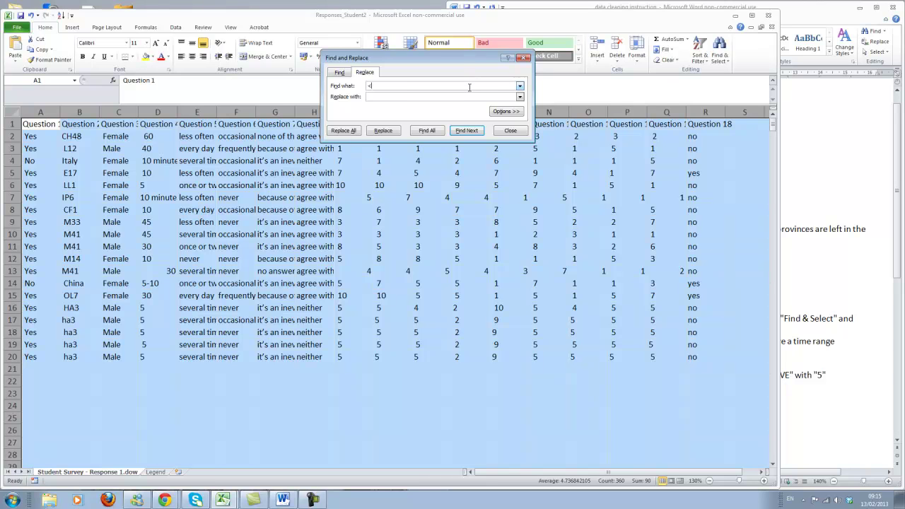
{"action": "type", "text": "<unanswered>"}
{"action": "left_click", "coordinate": [379, 99]}
{"action": "left_click", "coordinate": [344, 131]}
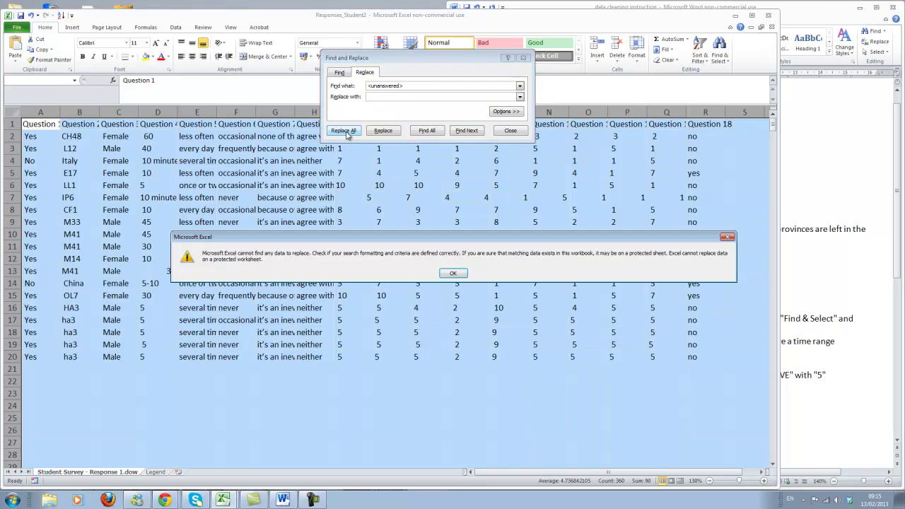
{"action": "left_click", "coordinate": [454, 277]}
{"action": "left_click", "coordinate": [506, 134]}
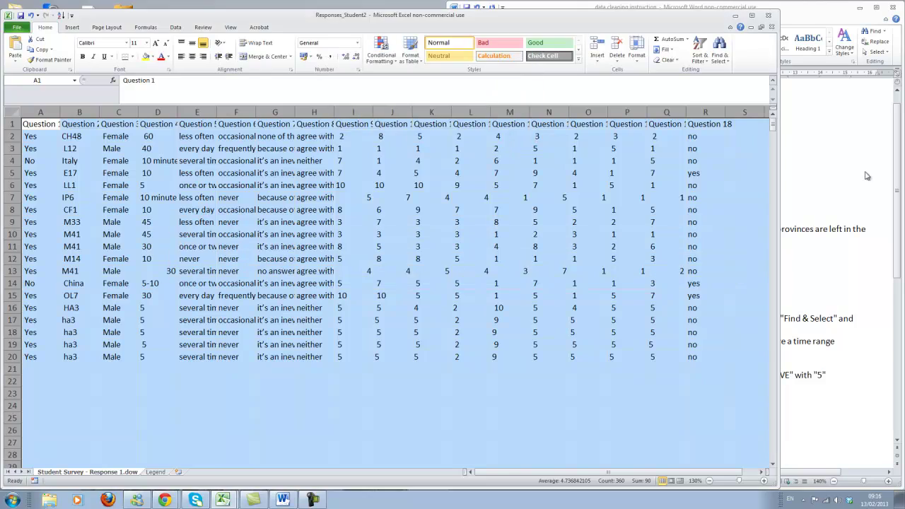
{"action": "left_click", "coordinate": [833, 173]}
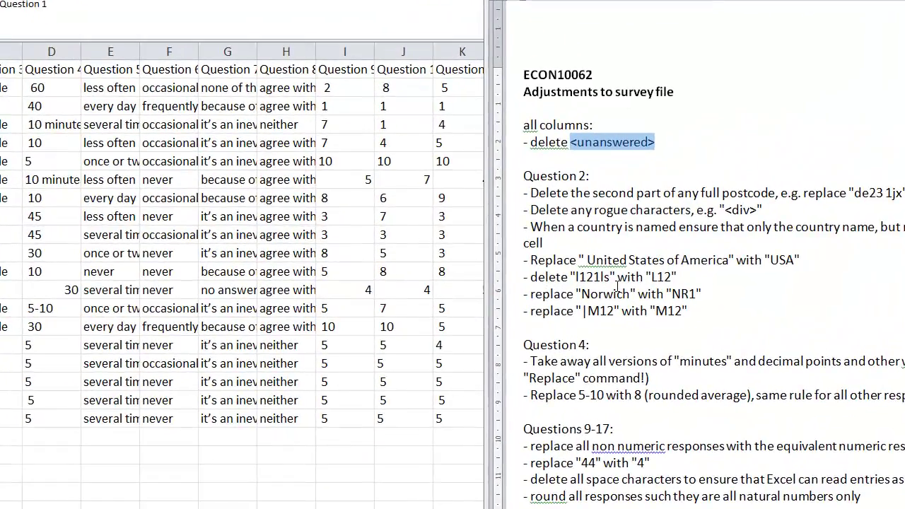
{"action": "left_click", "coordinate": [534, 263]}
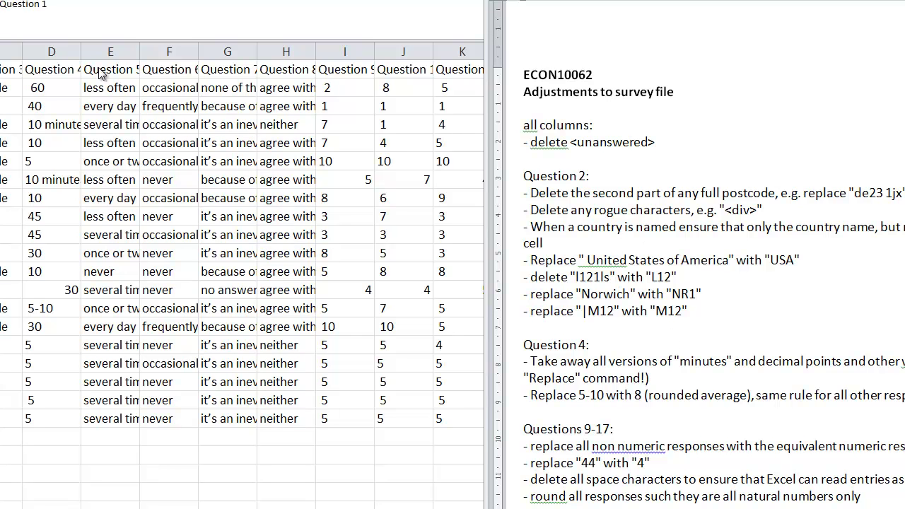
{"action": "left_click", "coordinate": [74, 85]}
{"action": "left_click", "coordinate": [46, 73]}
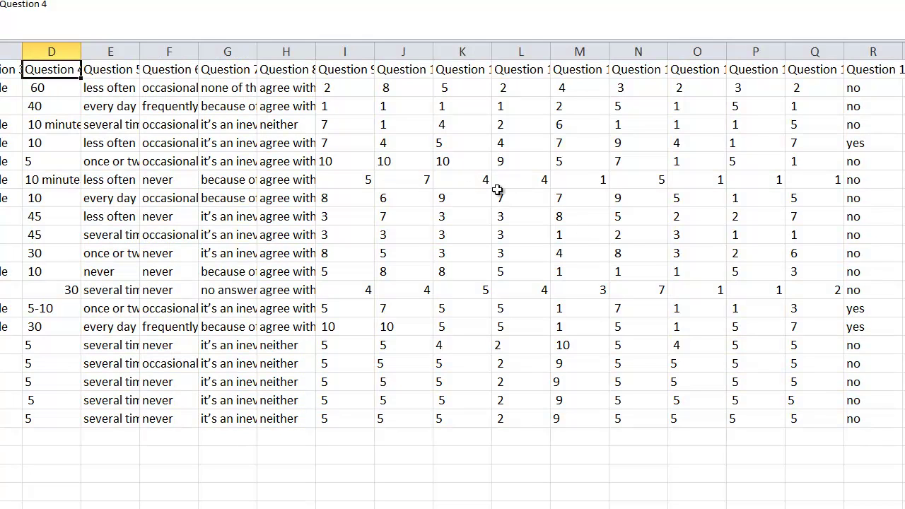
{"action": "key", "text": "alt+Tab"}
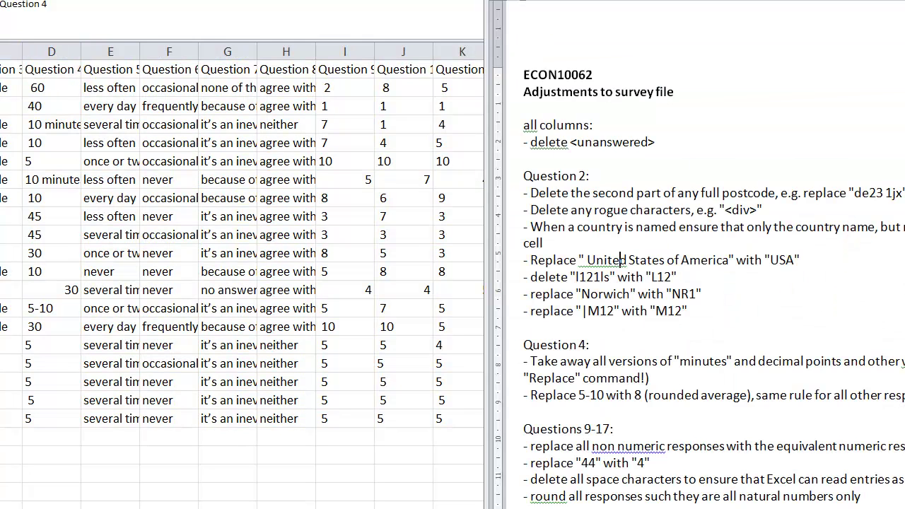
{"action": "key", "text": "alt+Tab"}
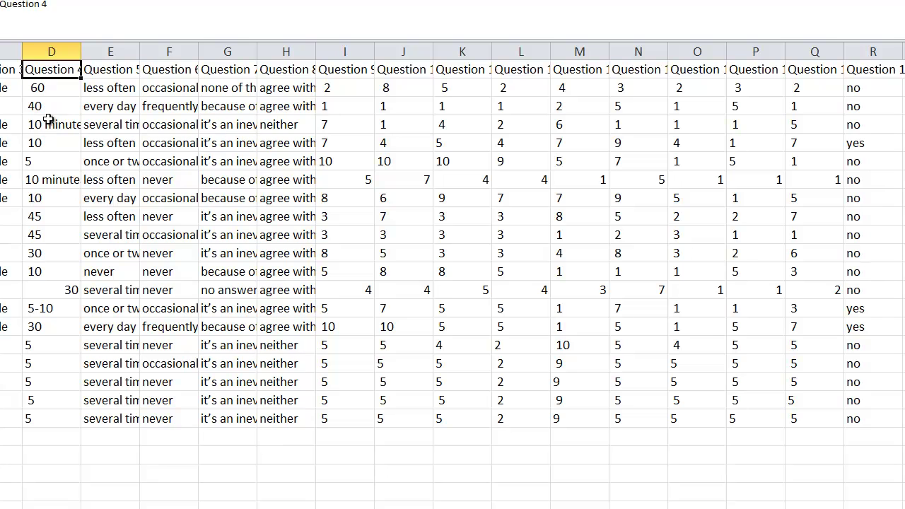
{"action": "left_click", "coordinate": [51, 89]}
{"action": "left_click", "coordinate": [57, 106]}
{"action": "left_click", "coordinate": [54, 126]}
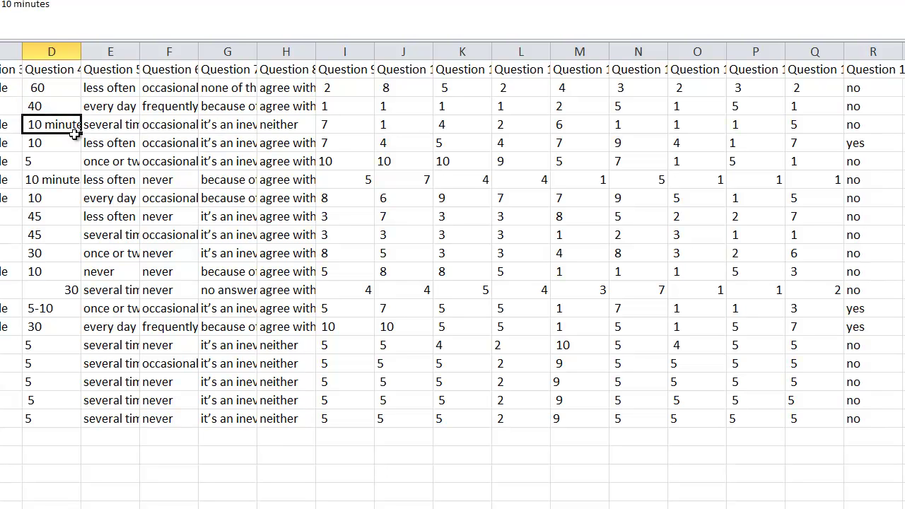
{"action": "left_click", "coordinate": [55, 178]}
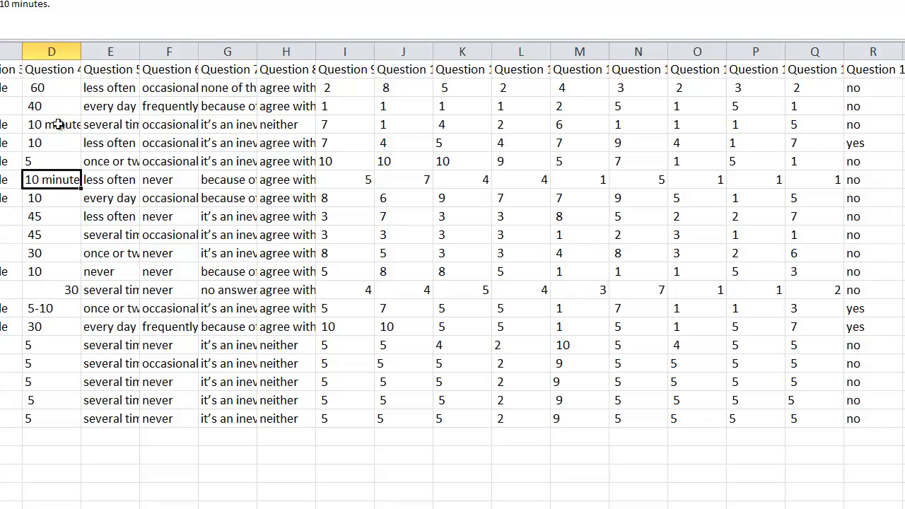
{"action": "left_click", "coordinate": [57, 124]}
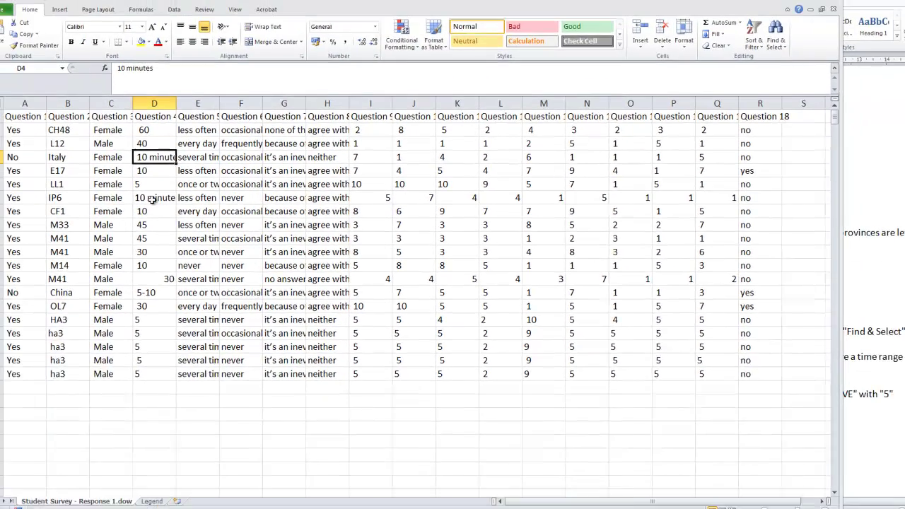
{"action": "left_click", "coordinate": [152, 200]}
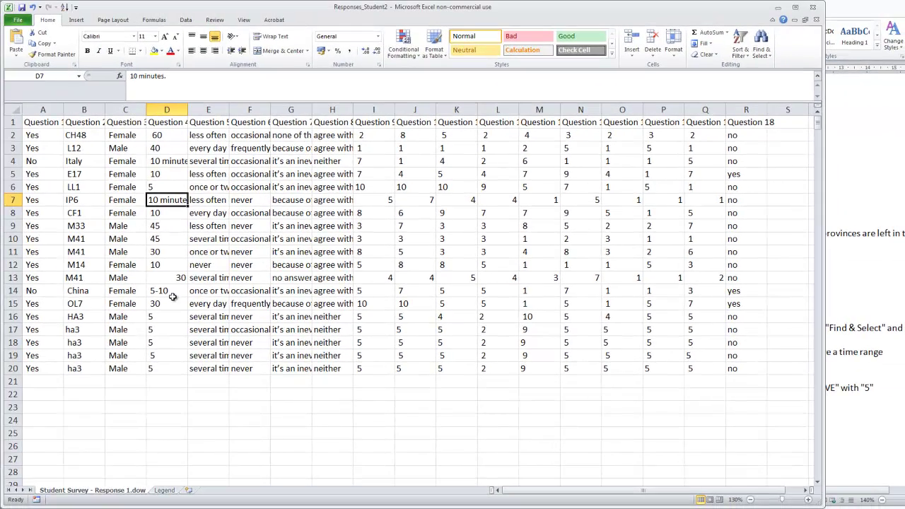
{"action": "left_click", "coordinate": [159, 293]}
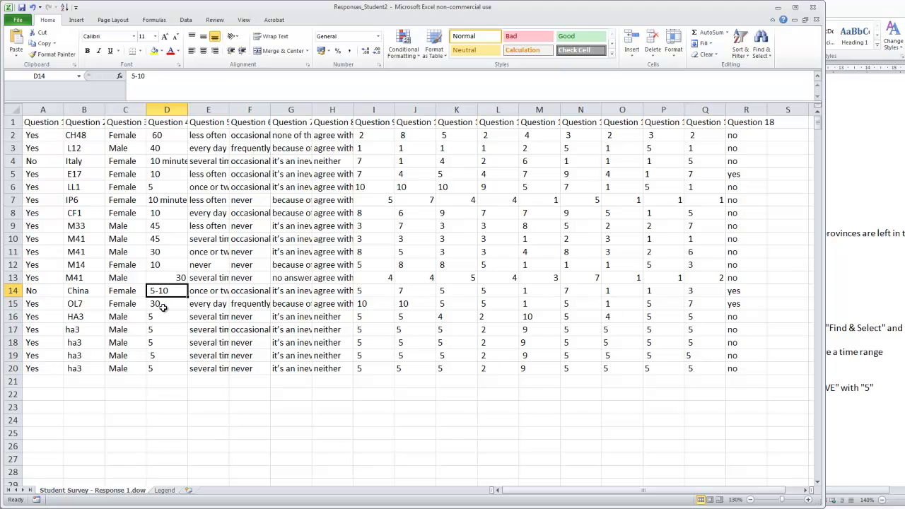
{"action": "left_click", "coordinate": [174, 162]}
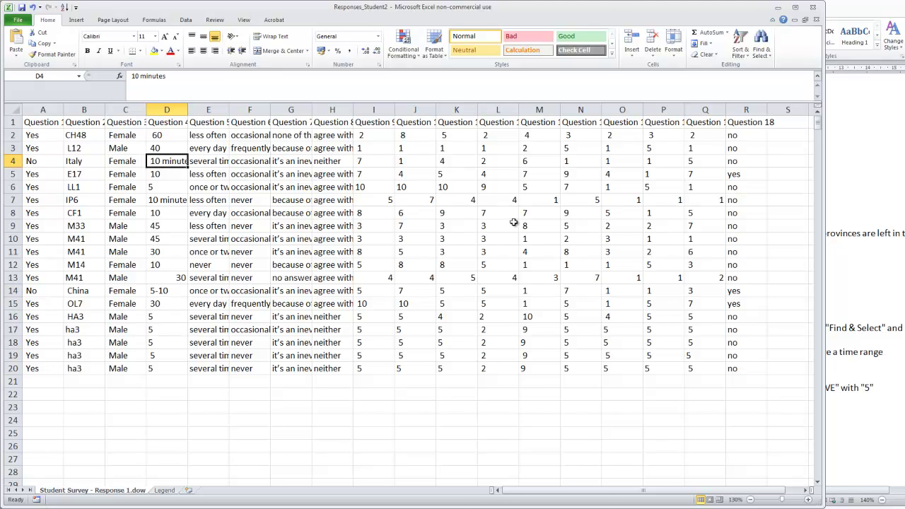
{"action": "left_click", "coordinate": [828, 305]}
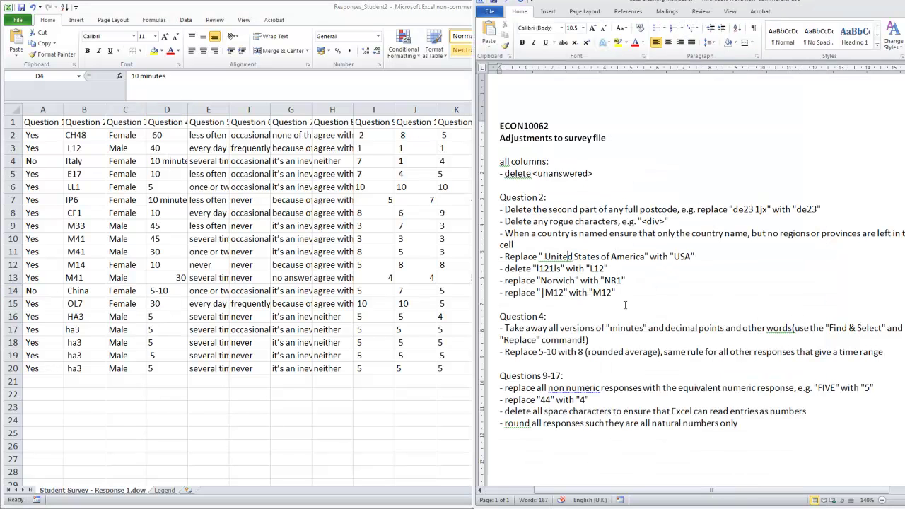
{"action": "triple_click", "coordinate": [603, 341]}
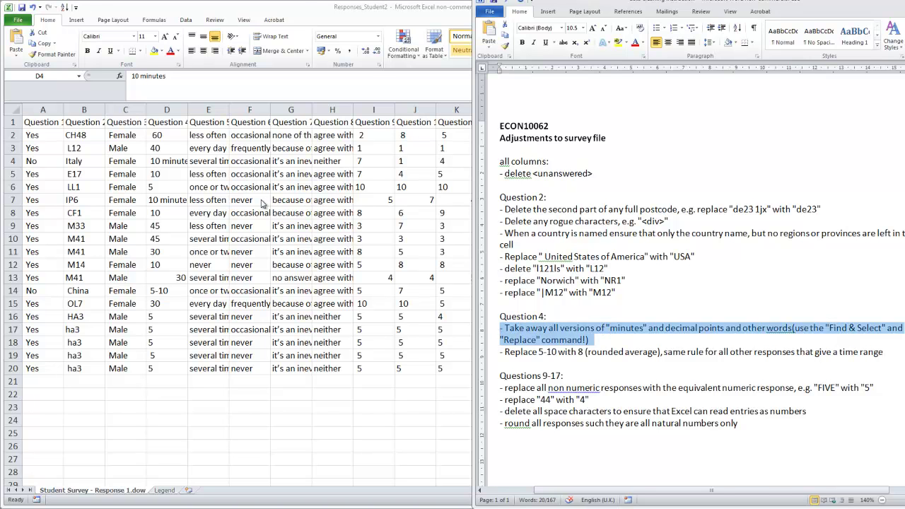
{"action": "key", "text": "alt+Tab"}
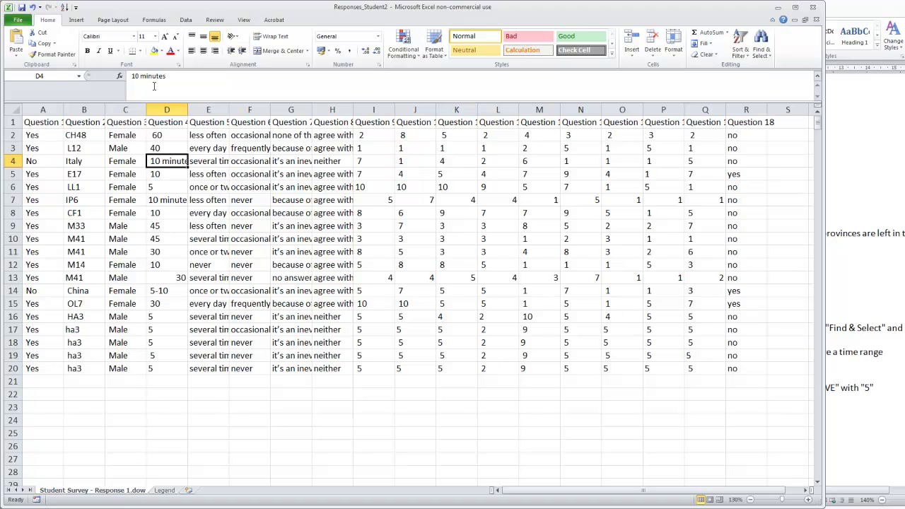
Replace every occurrence of 'minutes' in the sheet with nothing using Replace All.
{"action": "double_click", "coordinate": [153, 85]}
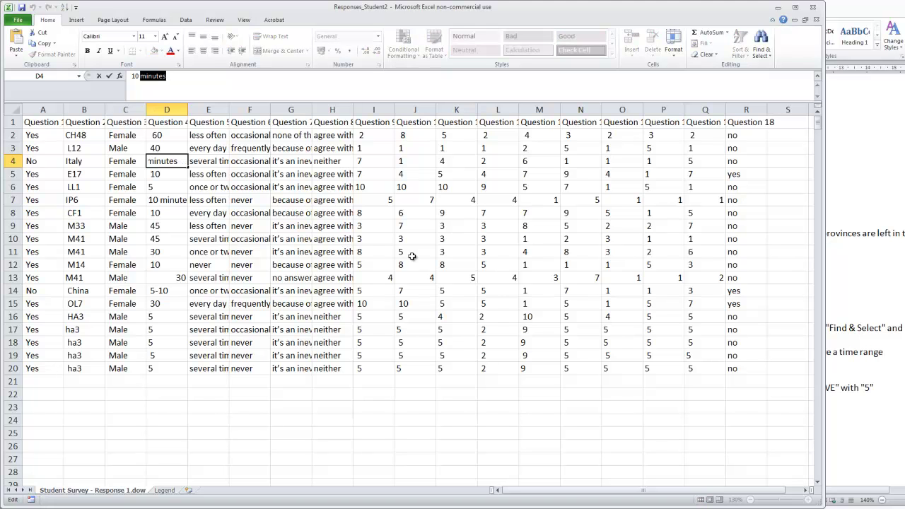
{"action": "key", "text": "Escape"}
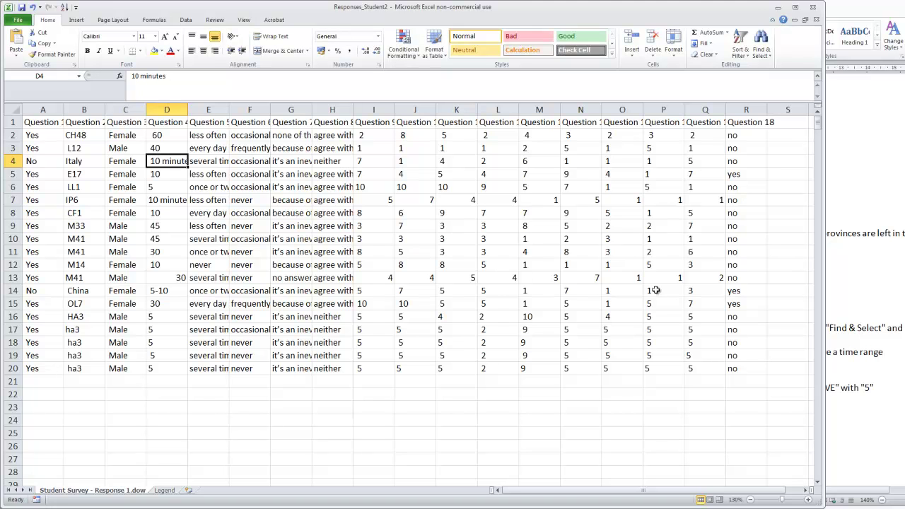
{"action": "left_click", "coordinate": [14, 109]}
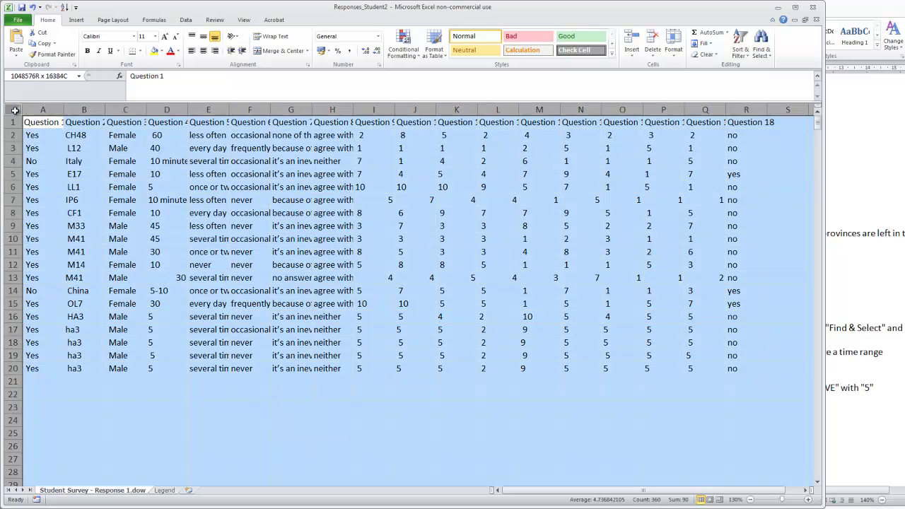
{"action": "left_click", "coordinate": [761, 44]}
{"action": "left_click", "coordinate": [729, 77]}
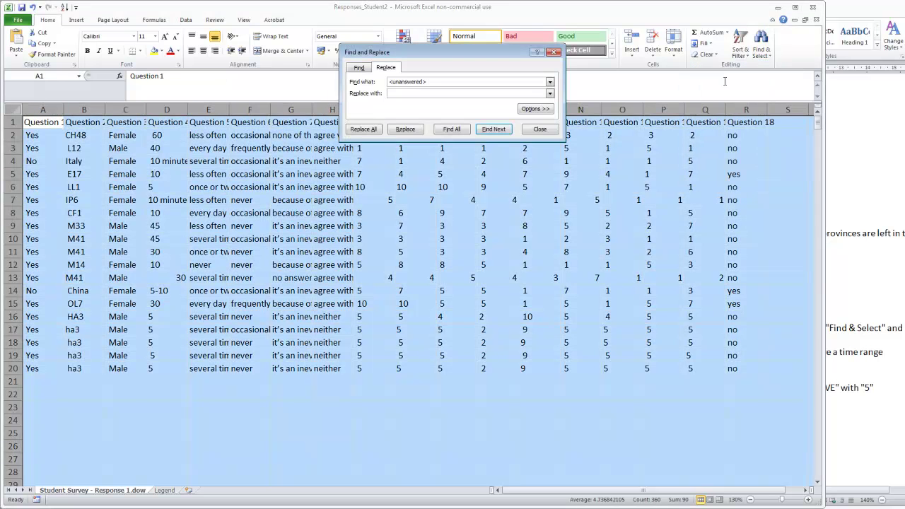
{"action": "triple_click", "coordinate": [419, 81]}
{"action": "type", "text": "minutes"}
{"action": "left_click", "coordinate": [364, 130]}
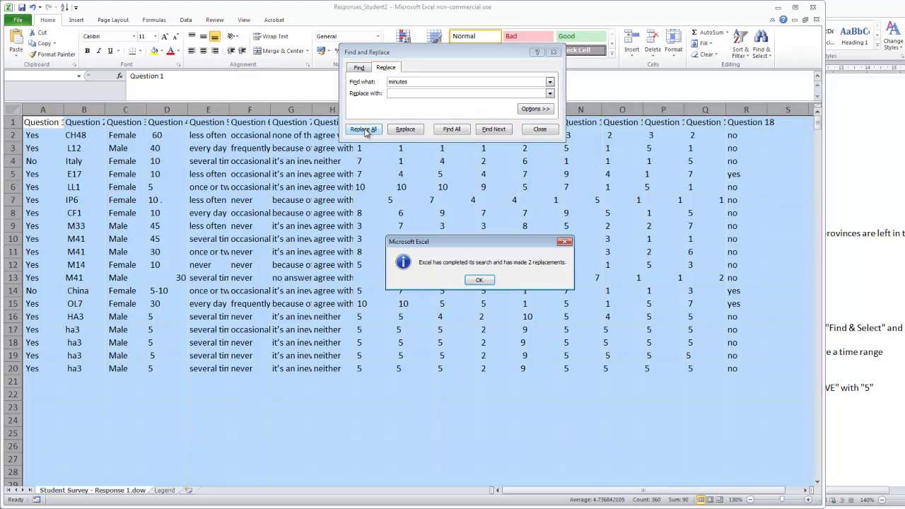
{"action": "left_click", "coordinate": [479, 281]}
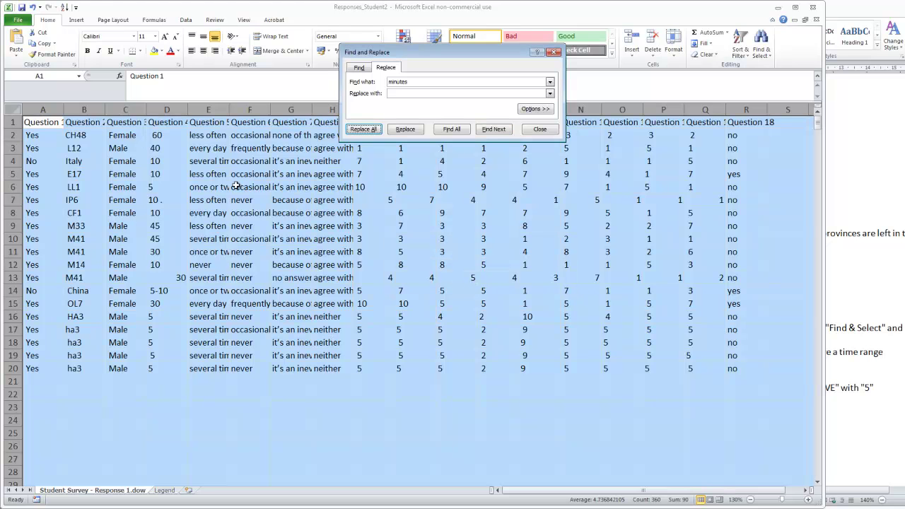
Remove D7's stray full stop with a second Replace All, leaving 10, then close Replace.
{"action": "double_click", "coordinate": [398, 82]}
{"action": "type", "text": "-"}
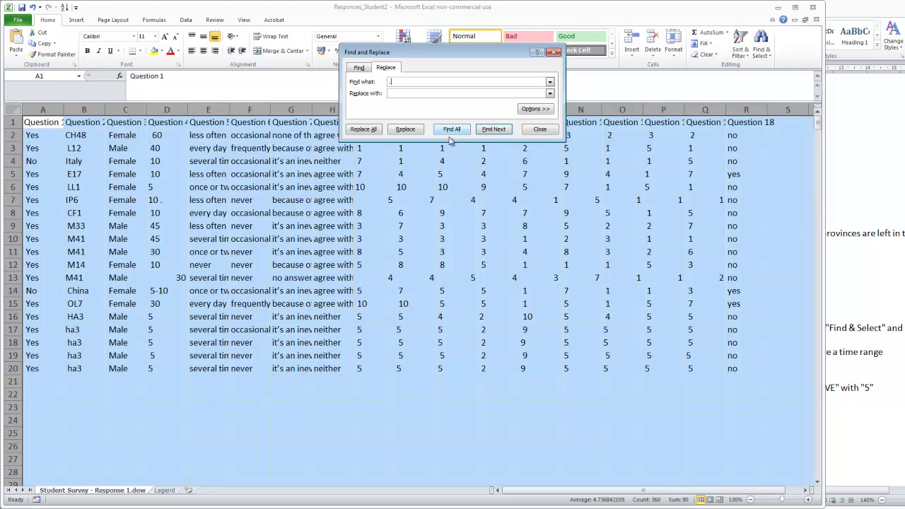
{"action": "left_click", "coordinate": [363, 130]}
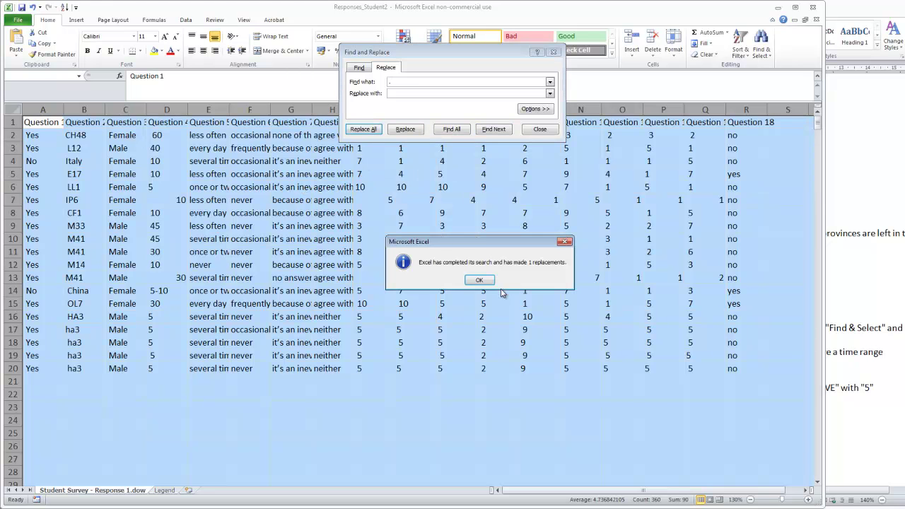
{"action": "left_click", "coordinate": [477, 280]}
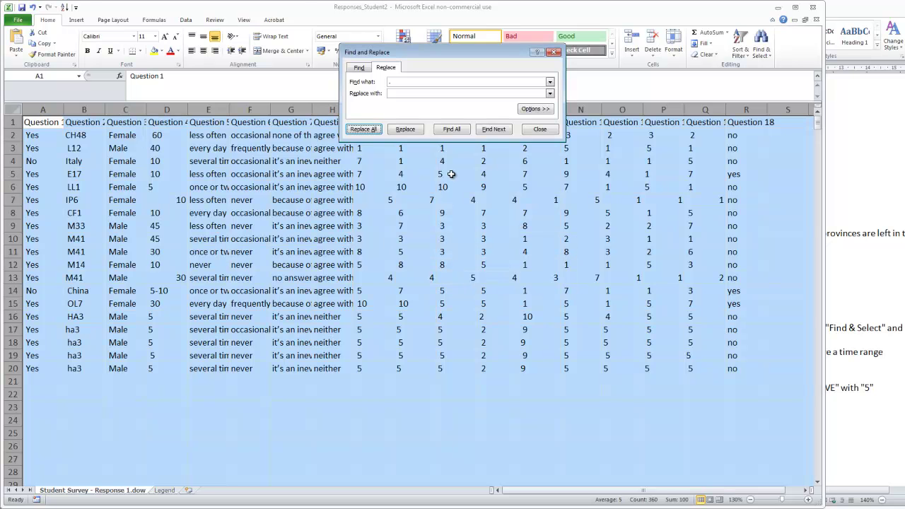
{"action": "left_click", "coordinate": [540, 129]}
{"action": "left_click", "coordinate": [346, 174]}
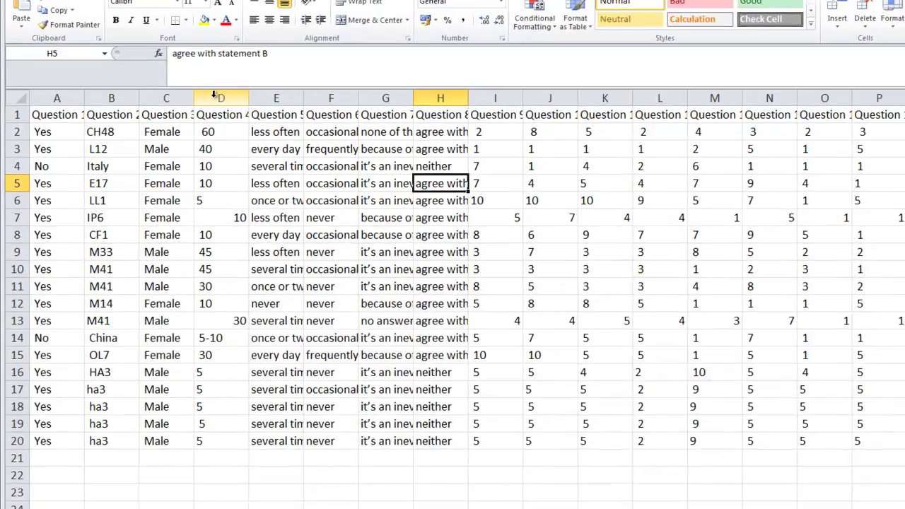
{"action": "left_click", "coordinate": [167, 109]}
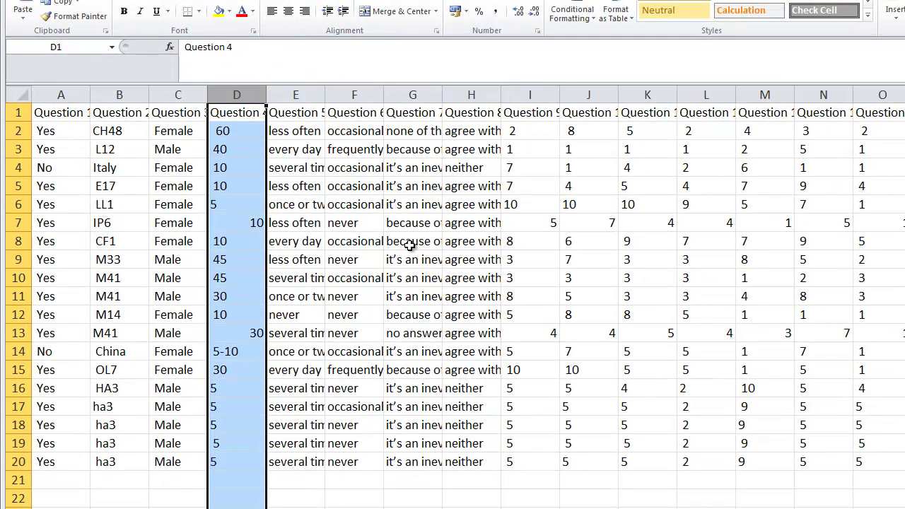
{"action": "left_click", "coordinate": [10, 93]}
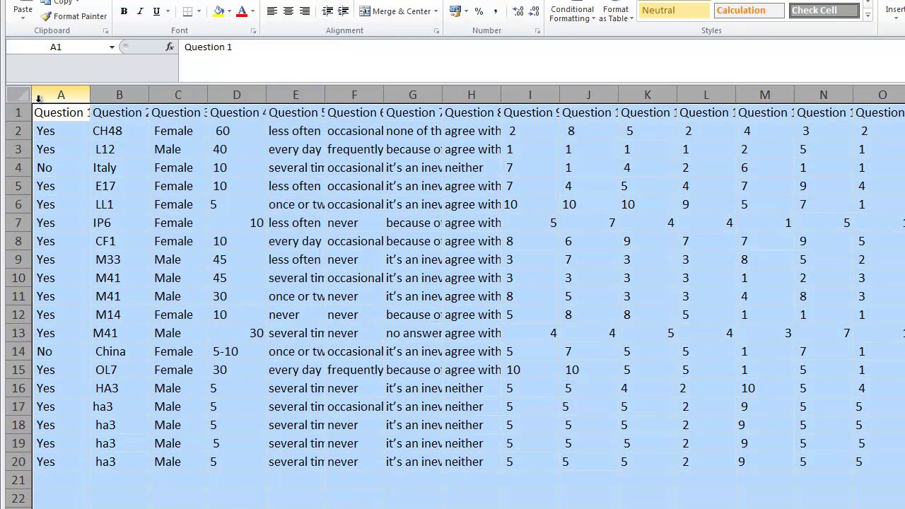
{"action": "left_click", "coordinate": [286, 235]}
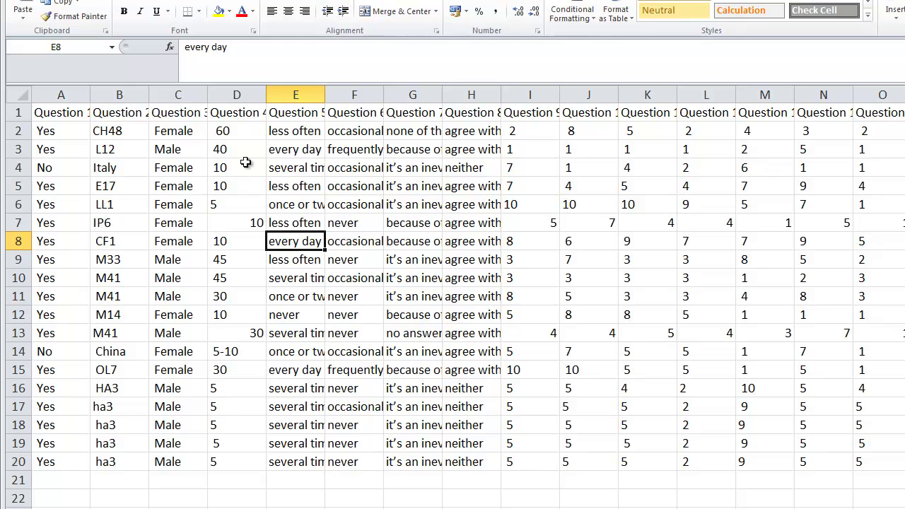
{"action": "left_click", "coordinate": [234, 94]}
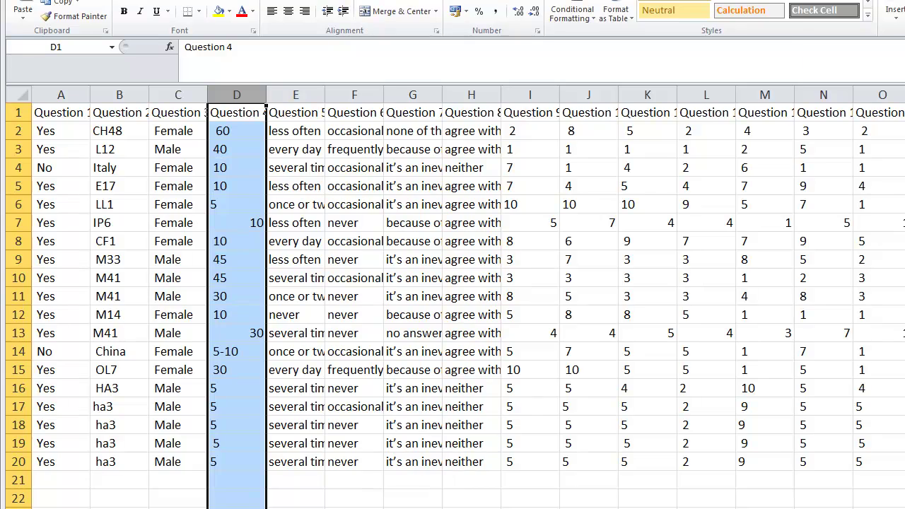
{"action": "key", "text": "ctrl+h"}
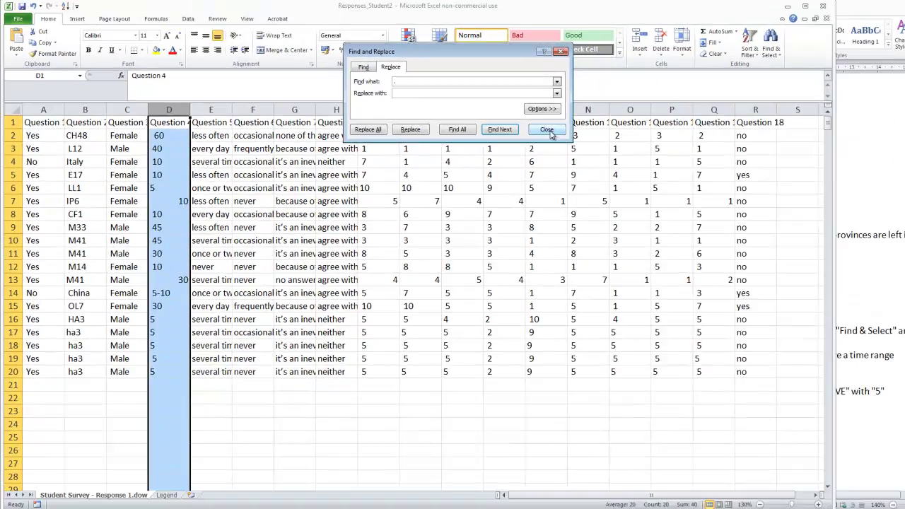
{"action": "left_click", "coordinate": [547, 131]}
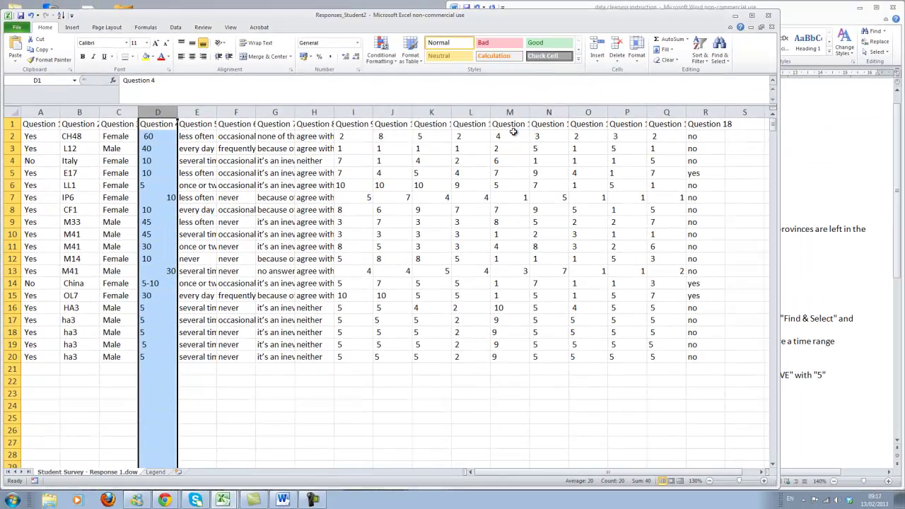
{"action": "left_click", "coordinate": [168, 240]}
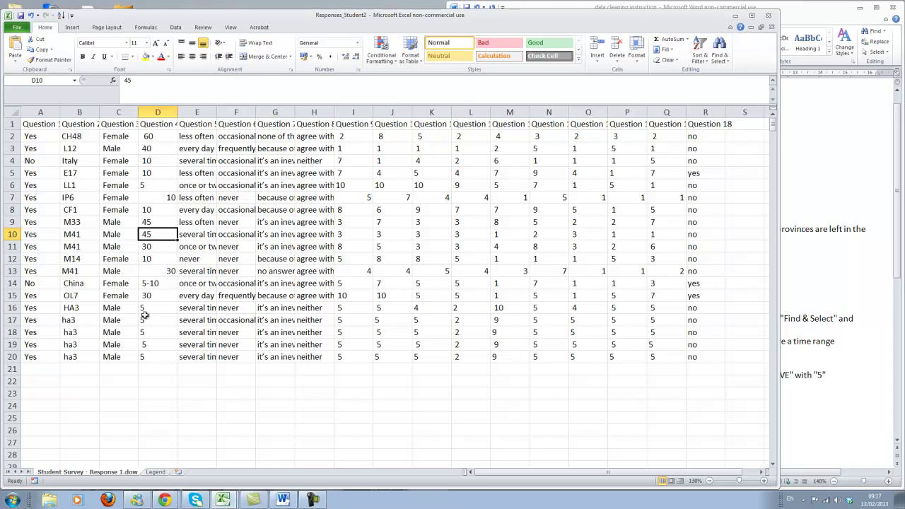
{"action": "left_click", "coordinate": [155, 283]}
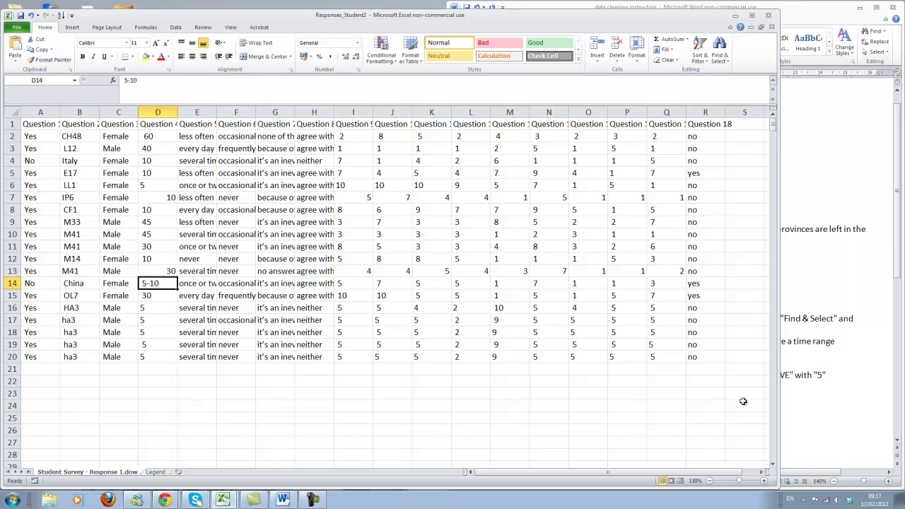
Check the 'Replace 5-10' rule in the Word cleaning instructions.
{"action": "left_click", "coordinate": [872, 426]}
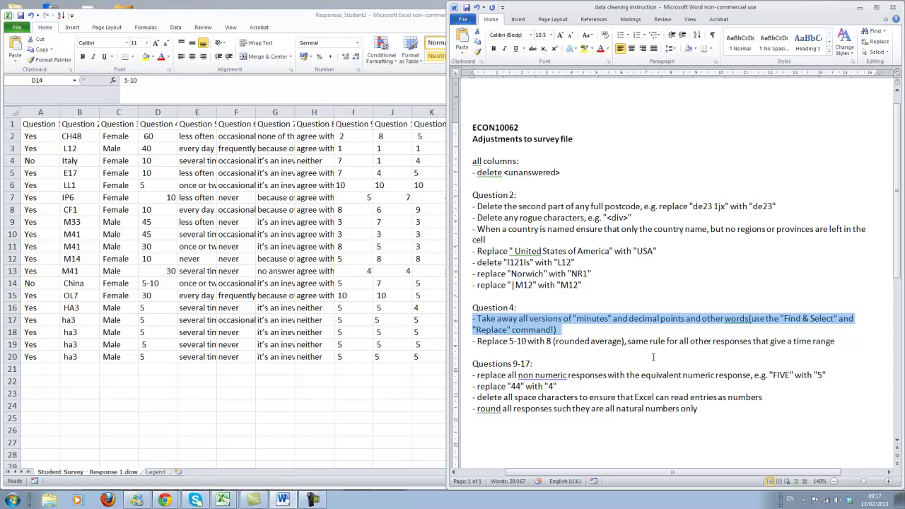
{"action": "left_click", "coordinate": [468, 342]}
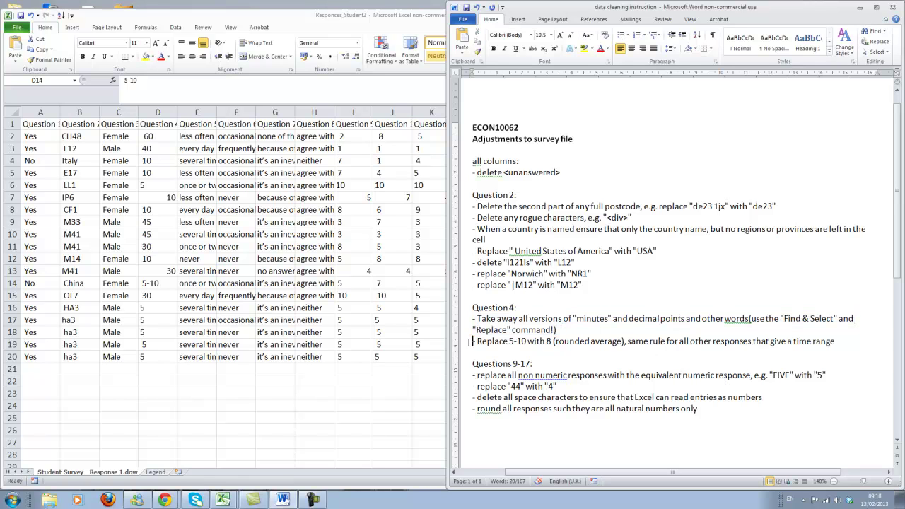
{"action": "key", "text": "shift+Right"}
{"action": "key", "text": "Right"}
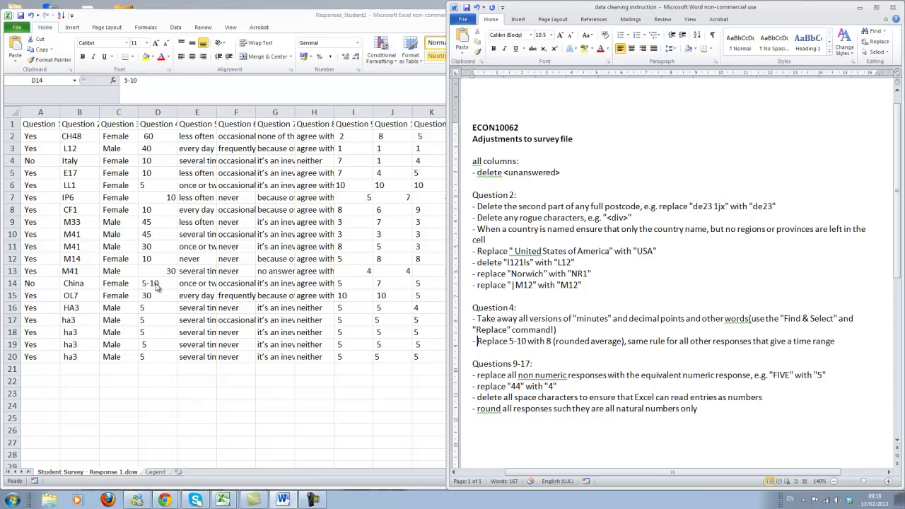
Enter 8 in D14 in place of the answer 5-10.
{"action": "left_click", "coordinate": [158, 286]}
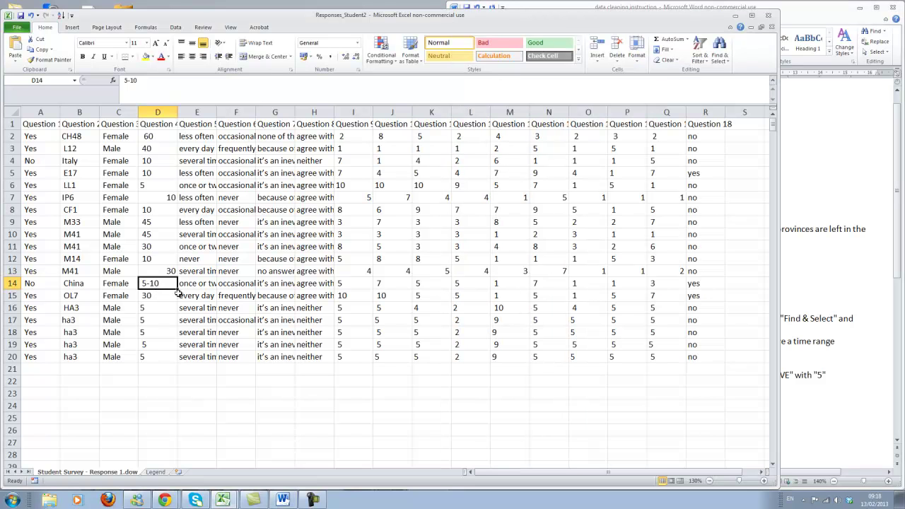
{"action": "type", "text": "8"}
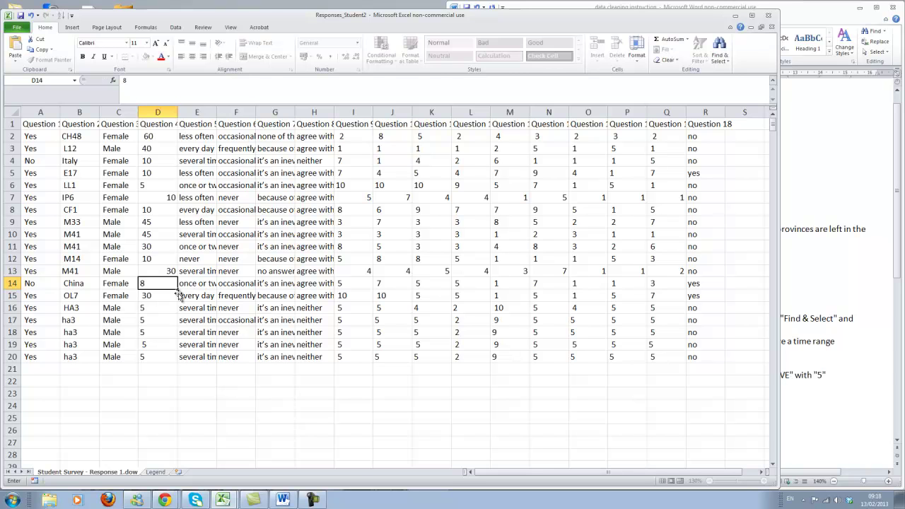
{"action": "key", "text": "Return"}
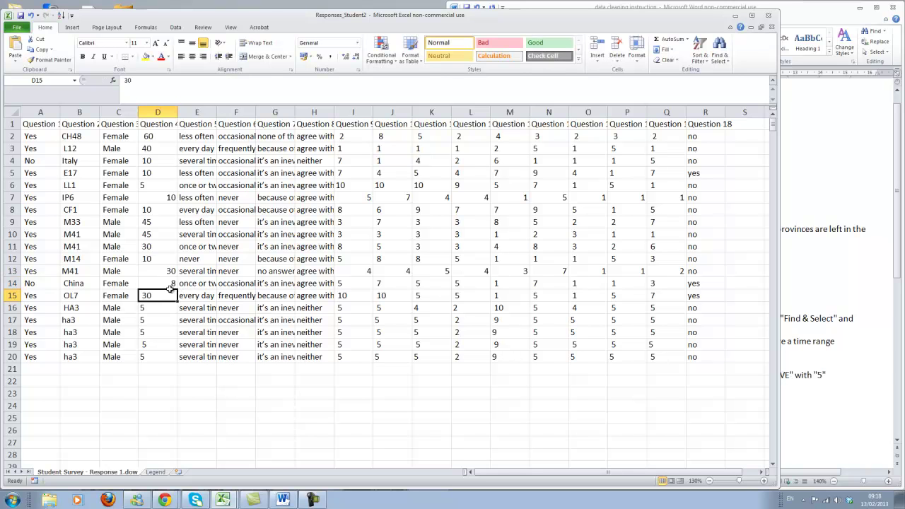
{"action": "left_click", "coordinate": [162, 283]}
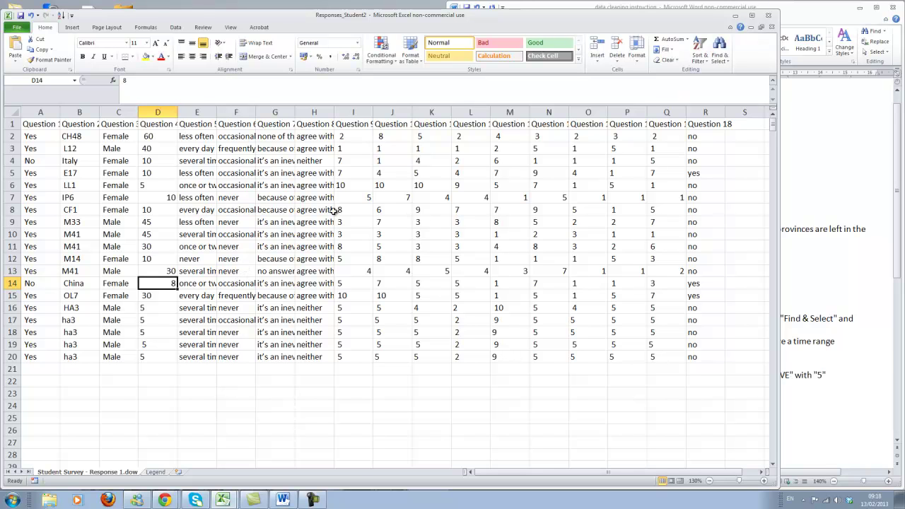
Inspect the responses in F9, D17, D11 and G19, then return to the Word instructions.
{"action": "left_click", "coordinate": [242, 226]}
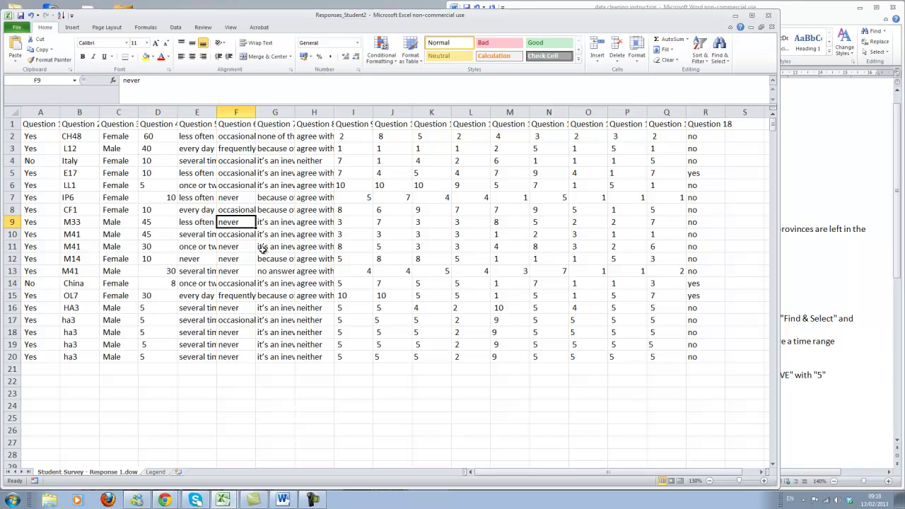
{"action": "left_click", "coordinate": [160, 322]}
{"action": "left_click", "coordinate": [150, 249]}
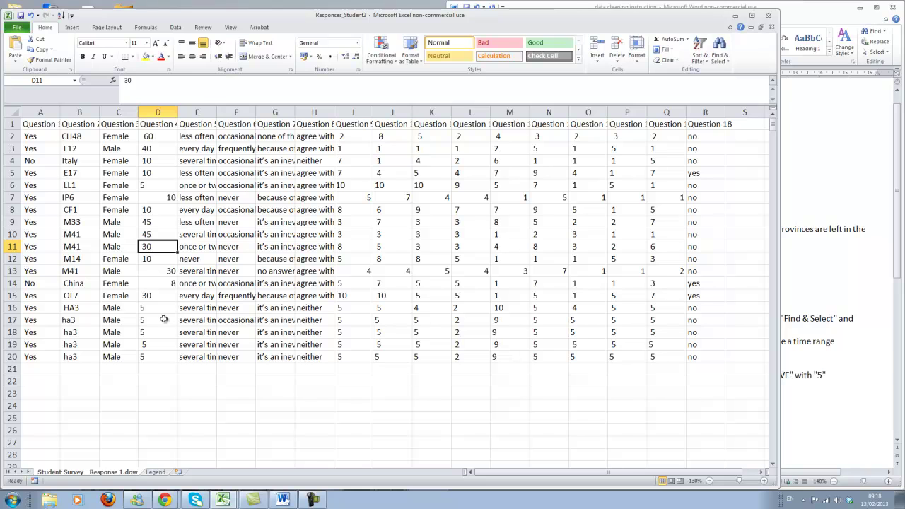
{"action": "left_click", "coordinate": [282, 342]}
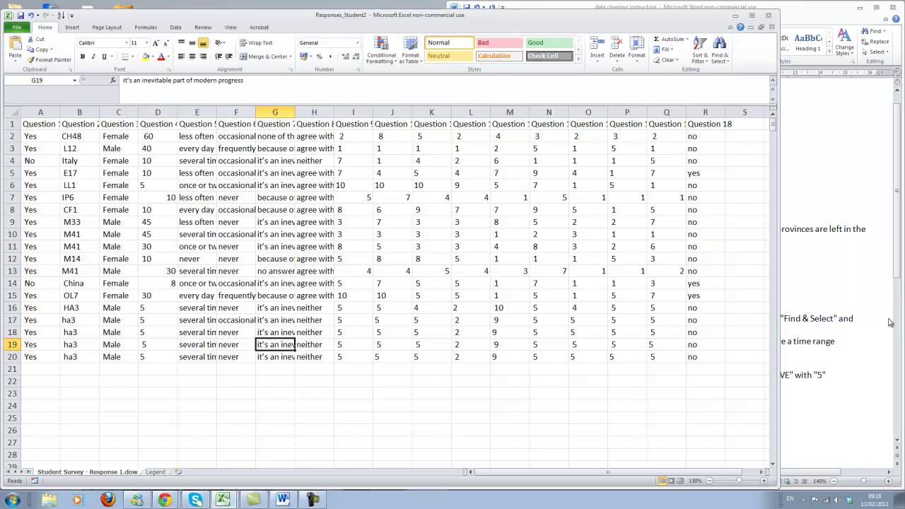
{"action": "left_click", "coordinate": [838, 356]}
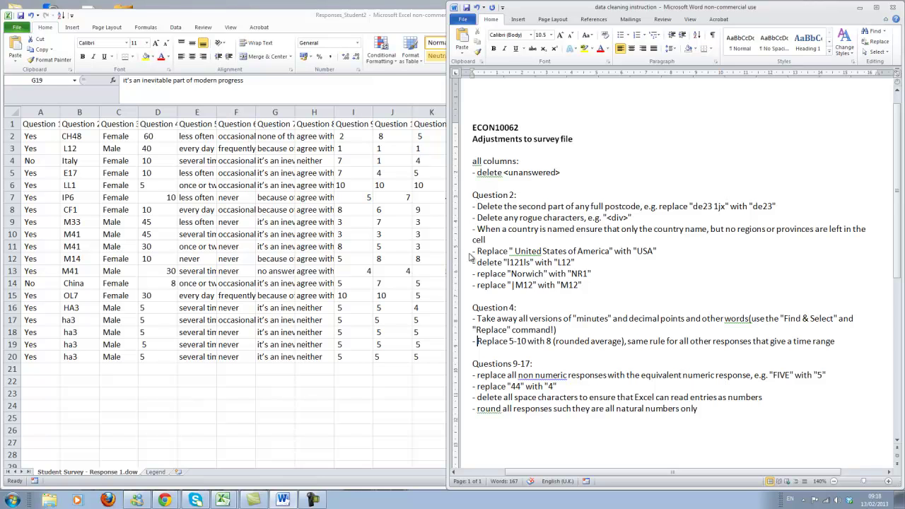
{"action": "left_click", "coordinate": [84, 292]}
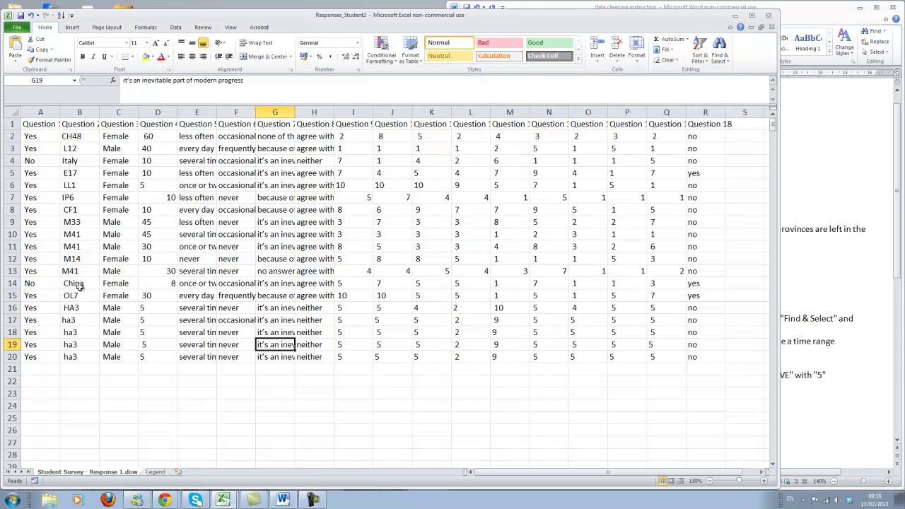
{"action": "scroll", "coordinate": [85, 207], "scroll_direction": "down", "scroll_amount": 2}
{"action": "scroll", "coordinate": [86, 209], "scroll_direction": "up", "scroll_amount": 2}
{"action": "left_click", "coordinate": [819, 362]}
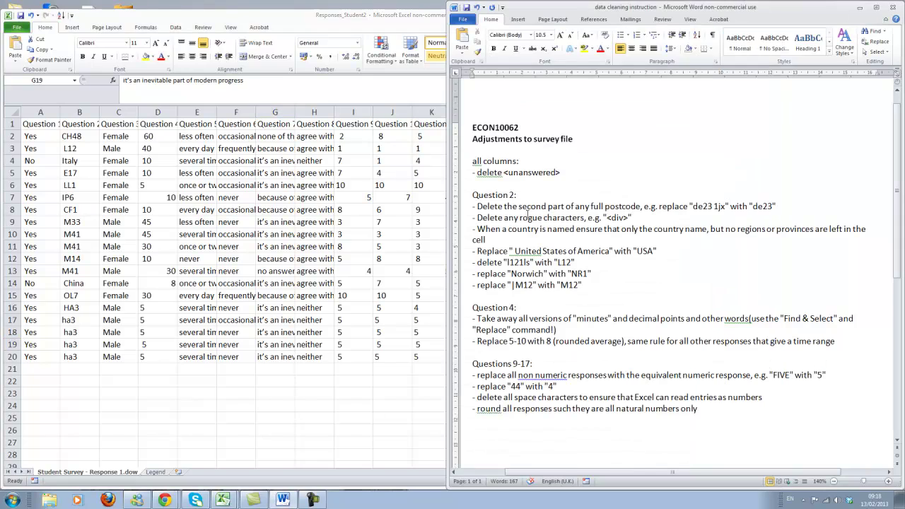
{"action": "left_click_drag", "start_coordinate": [694, 206], "coordinate": [699, 207]}
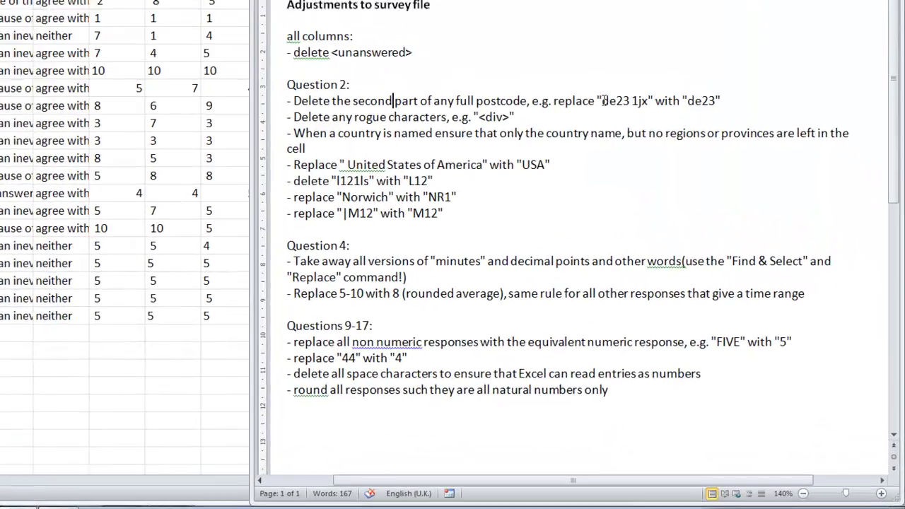
{"action": "left_click_drag", "start_coordinate": [596, 83], "coordinate": [630, 82]}
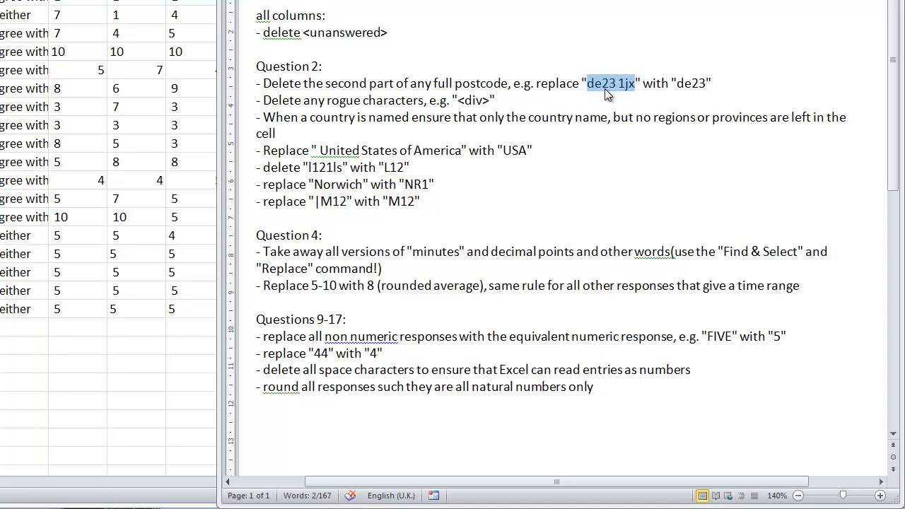
{"action": "left_click", "coordinate": [692, 83]}
{"action": "left_click_drag", "start_coordinate": [620, 83], "coordinate": [636, 83]}
{"action": "left_click", "coordinate": [672, 84]}
{"action": "left_click_drag", "start_coordinate": [677, 83], "coordinate": [702, 85]}
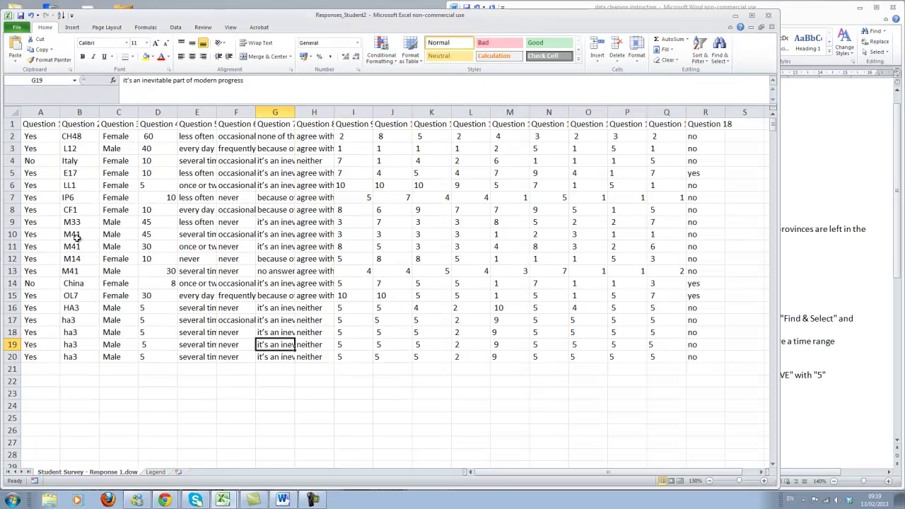
{"action": "left_click", "coordinate": [78, 259]}
{"action": "left_click", "coordinate": [78, 172]}
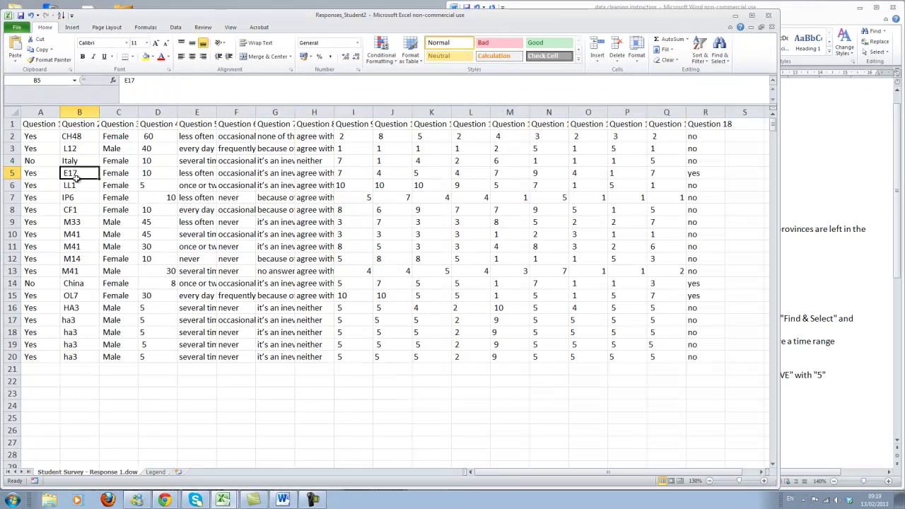
{"action": "left_click", "coordinate": [79, 234]}
{"action": "left_click", "coordinate": [81, 282]}
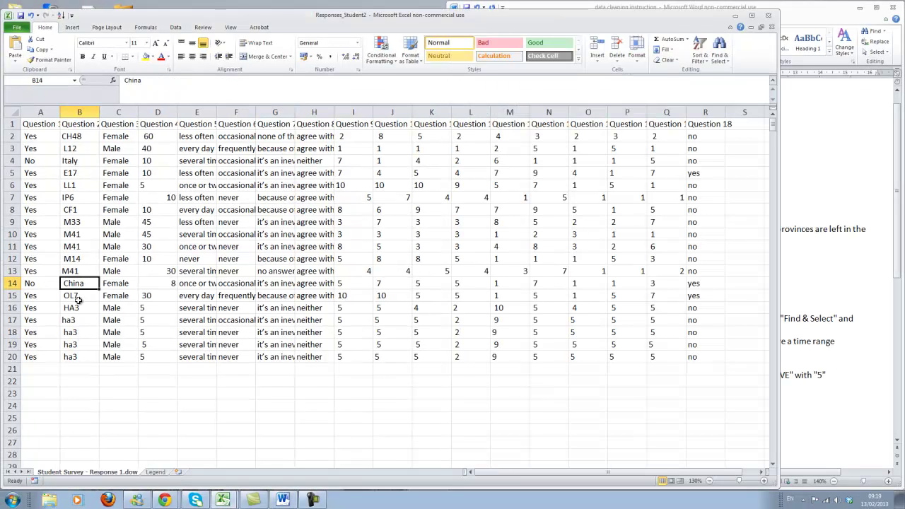
{"action": "left_click", "coordinate": [89, 209]}
{"action": "left_click", "coordinate": [78, 161]}
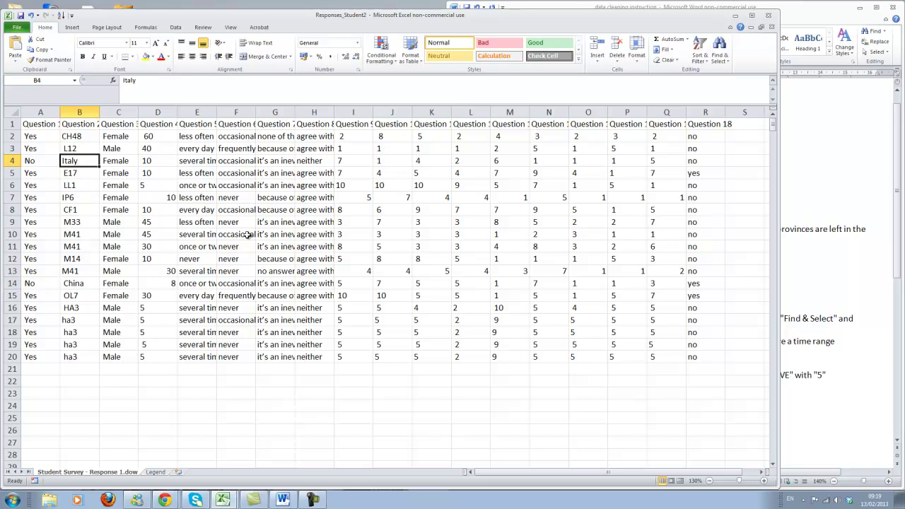
{"action": "left_click", "coordinate": [819, 170]}
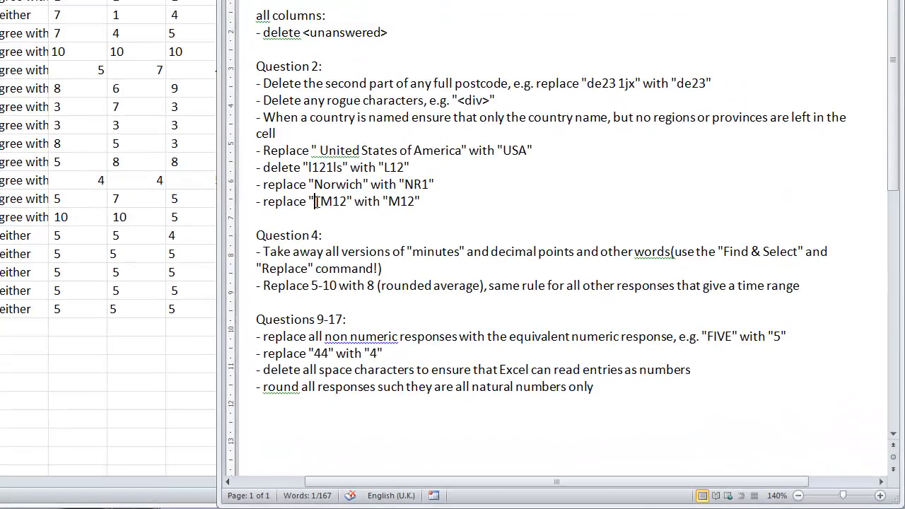
{"action": "left_click", "coordinate": [513, 285]}
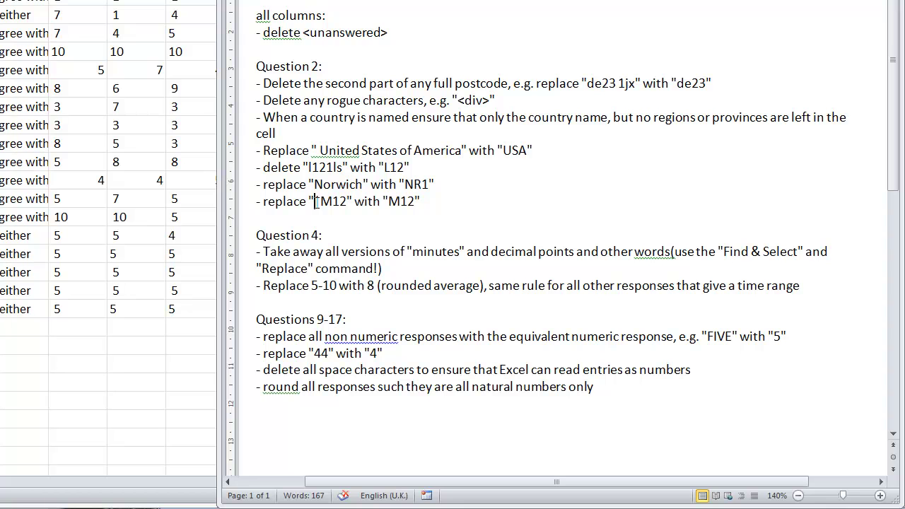
{"action": "double_click", "coordinate": [316, 203]}
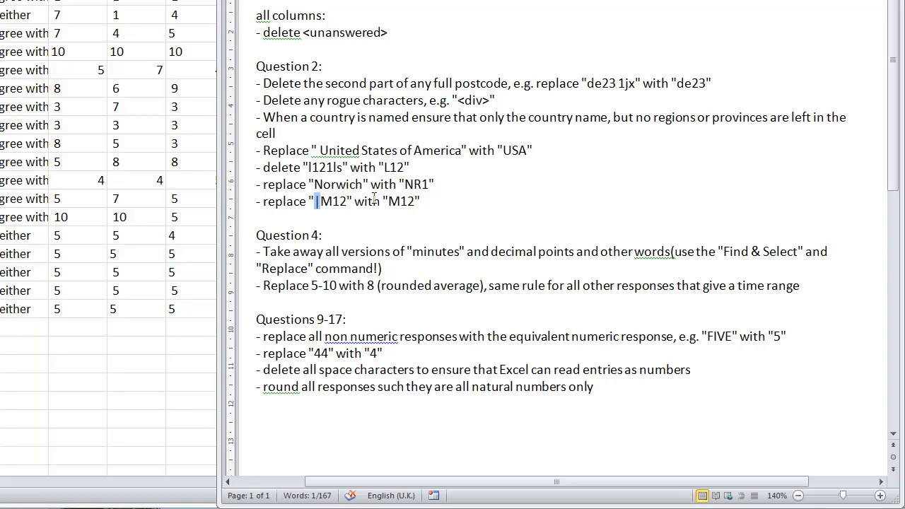
{"action": "left_click", "coordinate": [373, 202]}
{"action": "double_click", "coordinate": [316, 202]}
{"action": "left_click", "coordinate": [342, 170]}
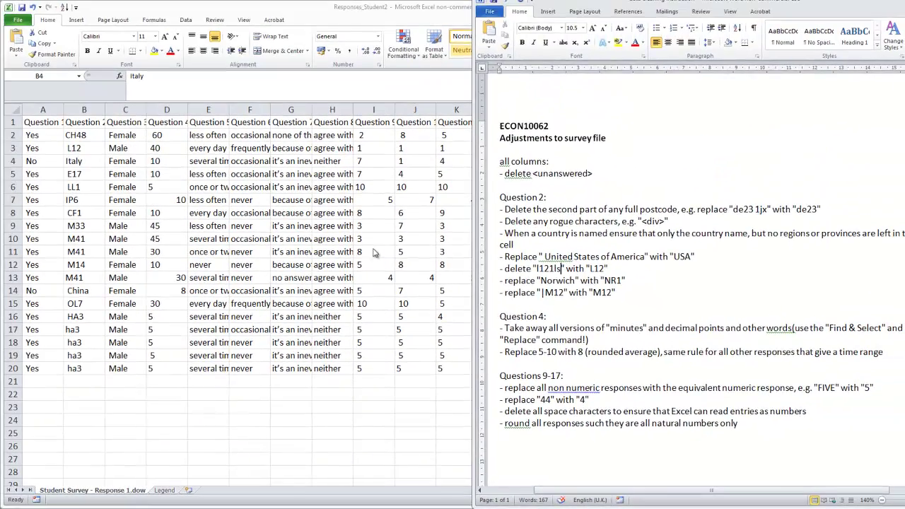
{"action": "left_click", "coordinate": [352, 195]}
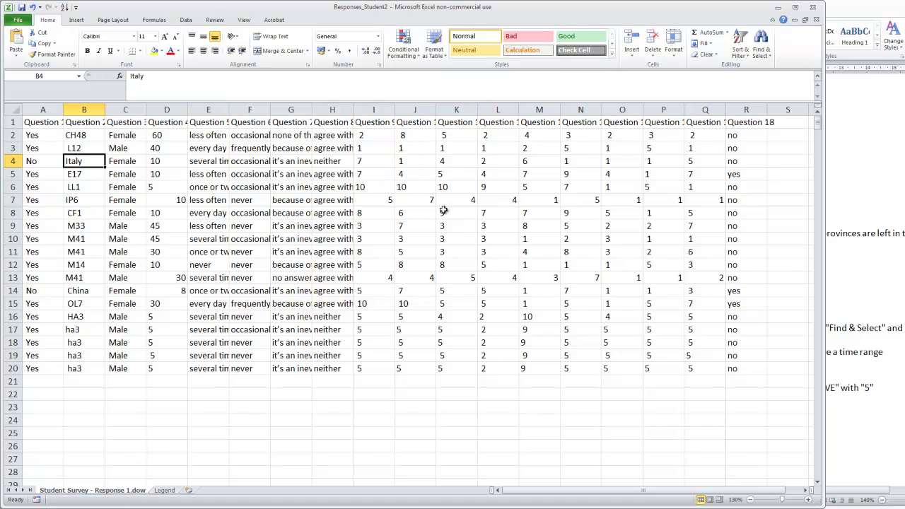
{"action": "left_click", "coordinate": [99, 354]}
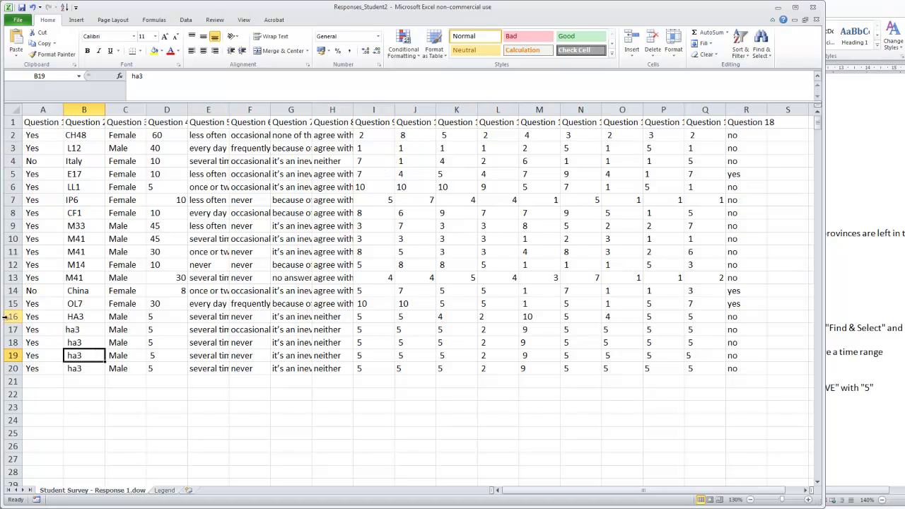
{"action": "left_click_drag", "start_coordinate": [10, 317], "coordinate": [10, 369]}
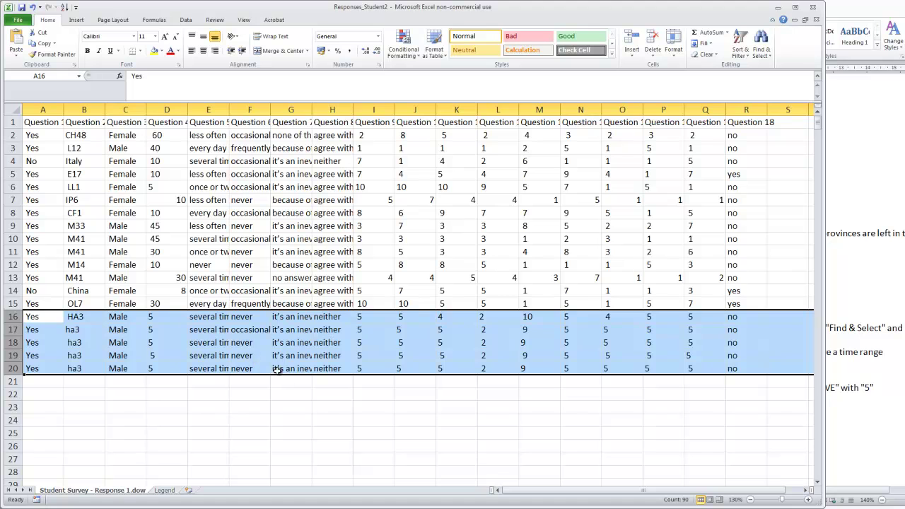
{"action": "left_click", "coordinate": [235, 331]}
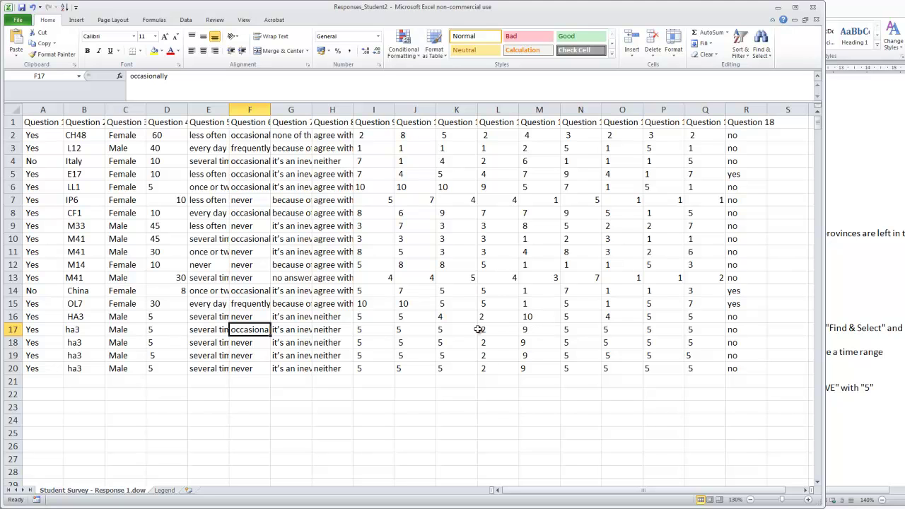
{"action": "left_click", "coordinate": [454, 319]}
{"action": "left_click_drag", "start_coordinate": [11, 319], "coordinate": [10, 369]}
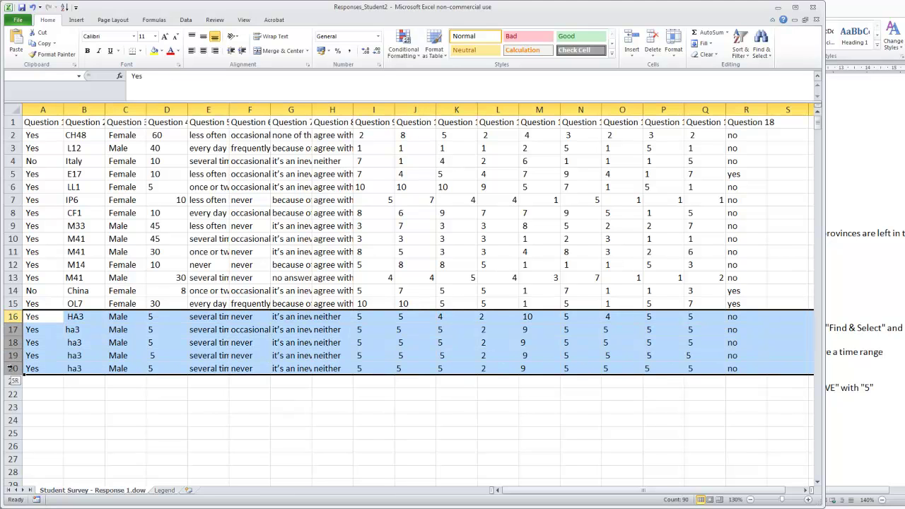
{"action": "left_click", "coordinate": [459, 319]}
{"action": "left_click", "coordinate": [528, 324]}
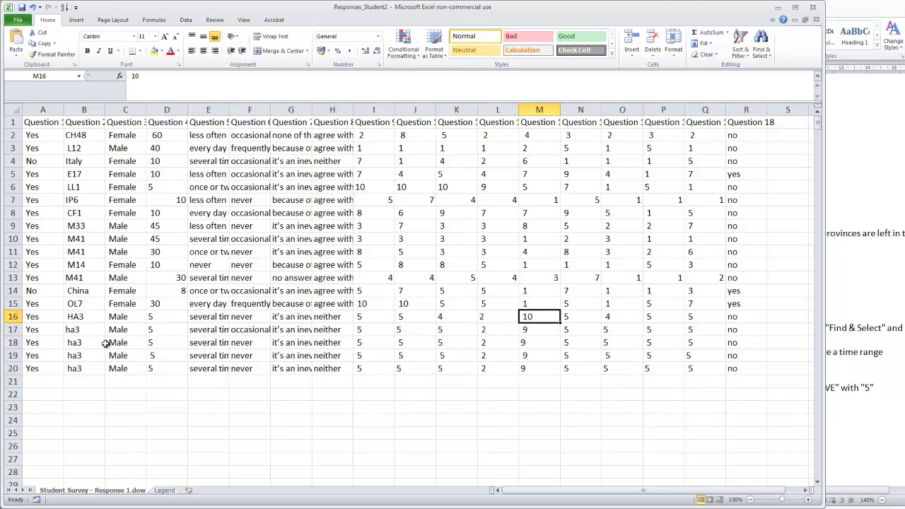
{"action": "left_click_drag", "start_coordinate": [12, 334], "coordinate": [14, 371]}
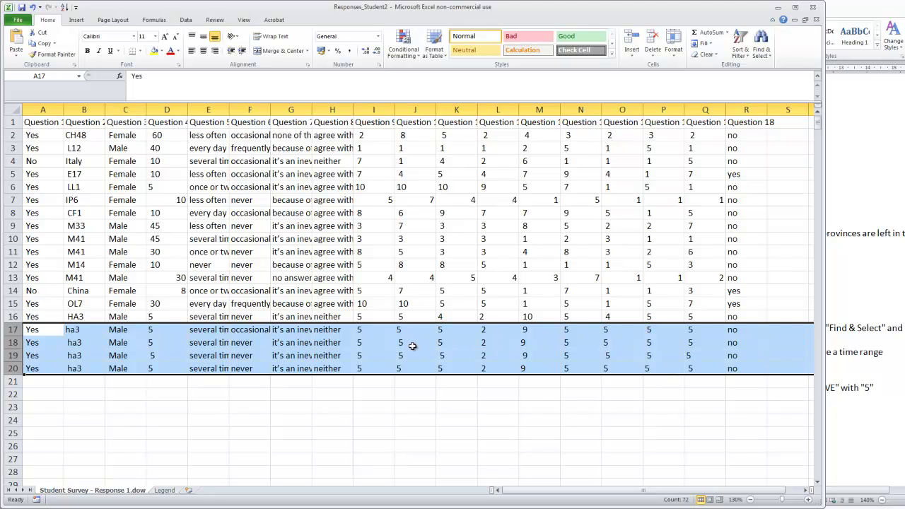
Select the numeric answers for Questions 9–17.
{"action": "left_click", "coordinate": [363, 305]}
{"action": "scroll", "coordinate": [257, 394], "scroll_direction": "down", "scroll_amount": 2}
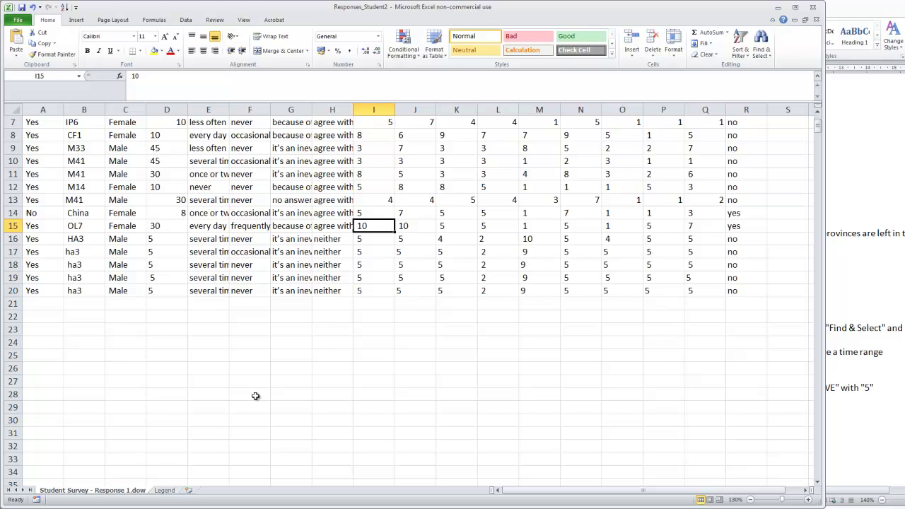
{"action": "scroll", "coordinate": [256, 395], "scroll_direction": "up", "scroll_amount": 2}
{"action": "left_click_drag", "start_coordinate": [395, 140], "coordinate": [700, 367]}
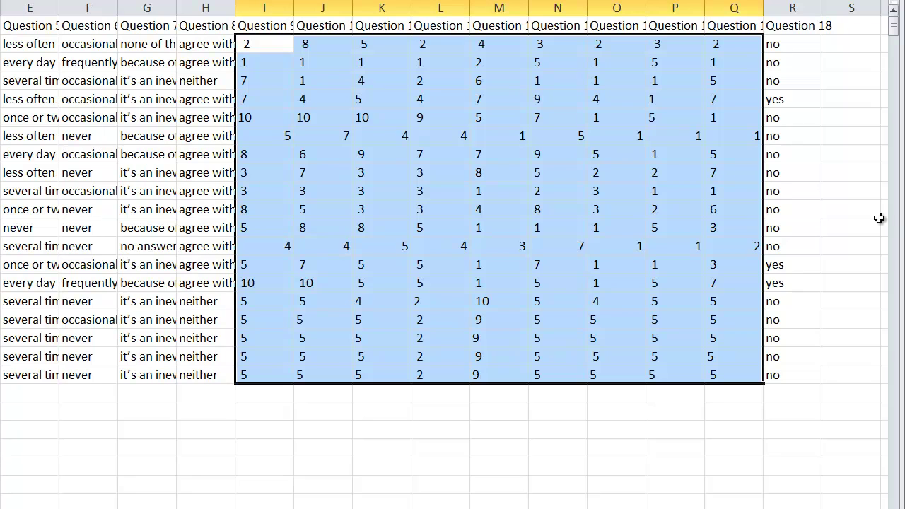
Enter the doubling formula =I2*2 in I22 below Question 9.
{"action": "left_click", "coordinate": [279, 416]}
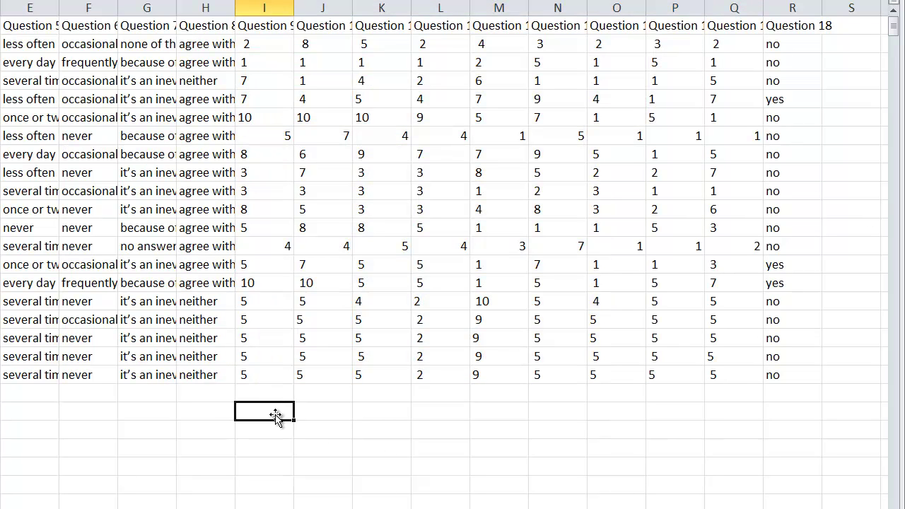
{"action": "type", "text": "="}
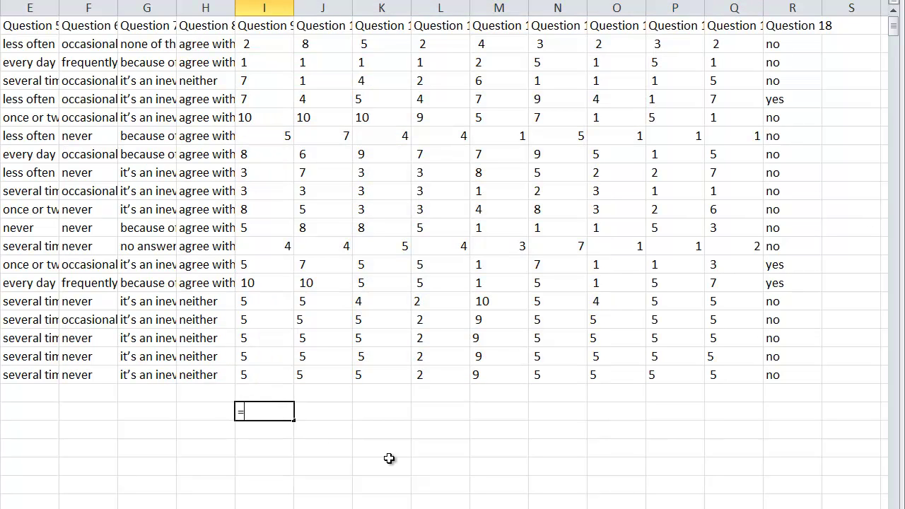
{"action": "key", "text": "Up"}
{"action": "key", "text": "Up"}
{"action": "key", "text": "Up"}
{"action": "key", "text": "Up"}
{"action": "key", "text": "Up"}
{"action": "key", "text": "Up"}
{"action": "key", "text": "Up"}
{"action": "key", "text": "Up"}
{"action": "key", "text": "Up"}
{"action": "key", "text": "Up"}
{"action": "key", "text": "Up"}
{"action": "key", "text": "Up"}
{"action": "key", "text": "Up"}
{"action": "key", "text": "Up"}
{"action": "key", "text": "Up"}
{"action": "key", "text": "Up"}
{"action": "key", "text": "Up"}
{"action": "key", "text": "Up"}
{"action": "key", "text": "Up"}
{"action": "key", "text": "Up"}
{"action": "key", "text": "Up"}
{"action": "type", "text": "*2"}
{"action": "key", "text": "Return"}
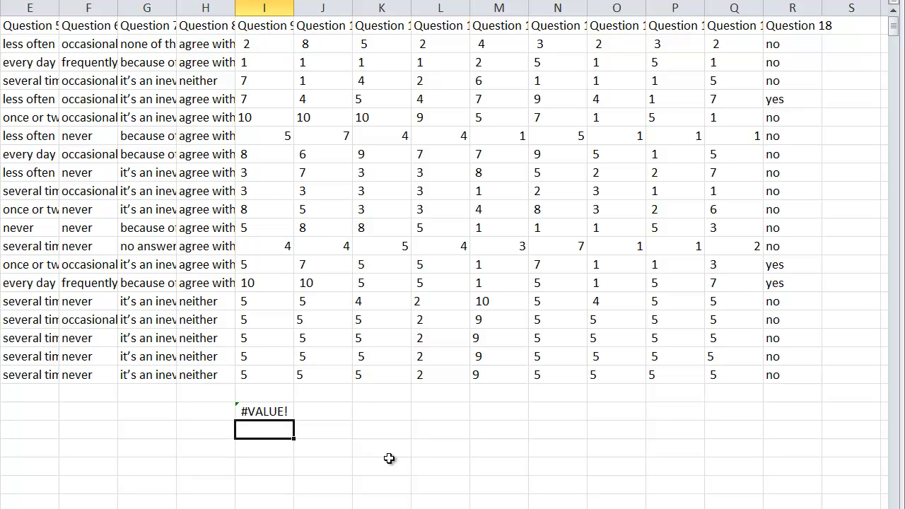
Trace the #VALUE! result back to hidden characters in source cell I2.
{"action": "left_click", "coordinate": [256, 405]}
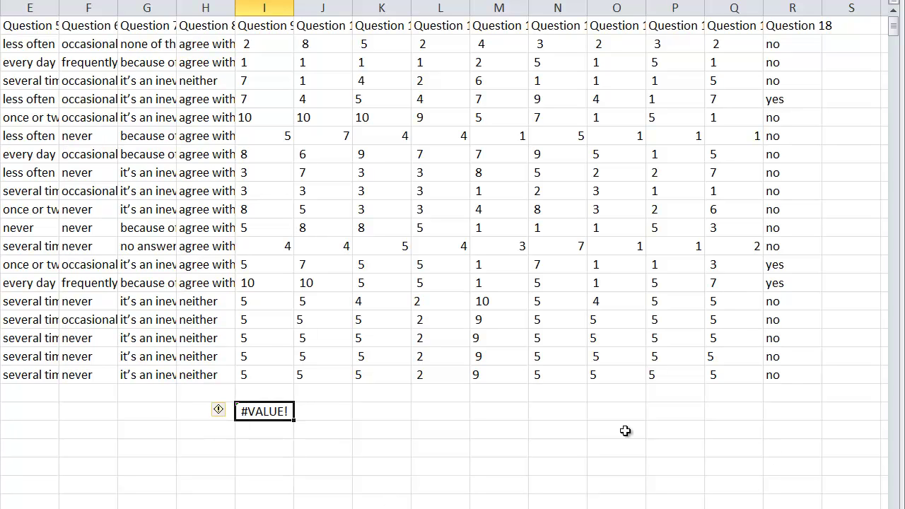
{"action": "left_click", "coordinate": [271, 45]}
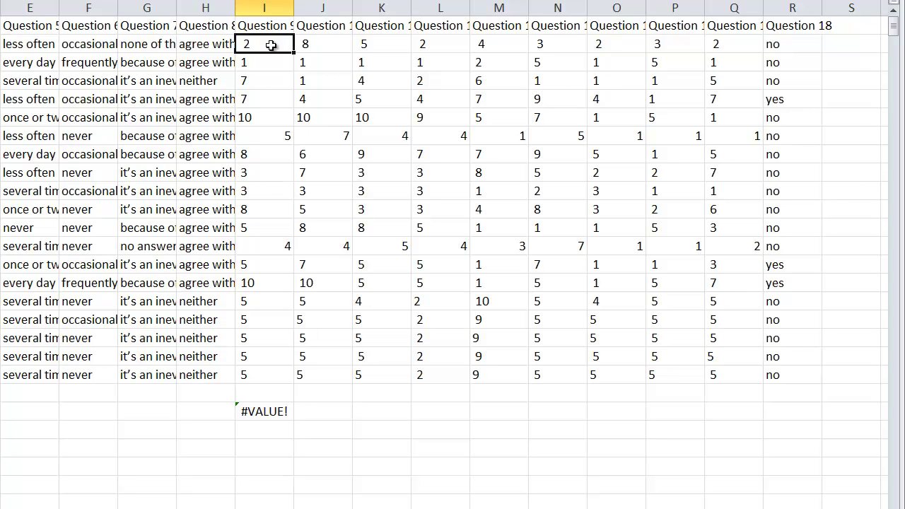
{"action": "left_click", "coordinate": [263, 412]}
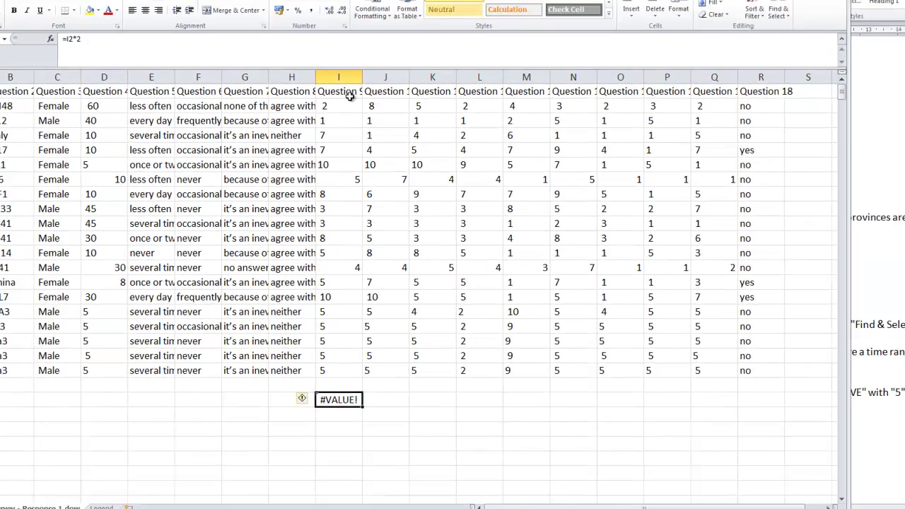
{"action": "left_click", "coordinate": [272, 46]}
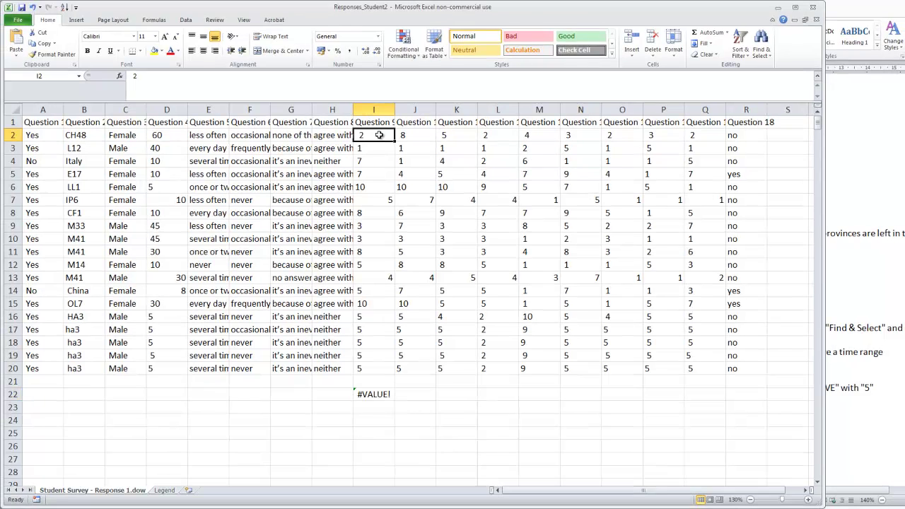
{"action": "left_click", "coordinate": [141, 80]}
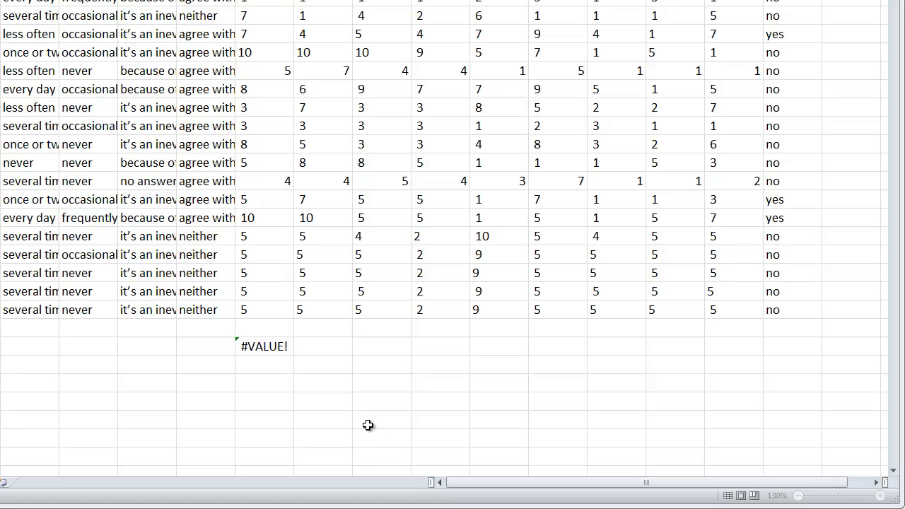
Fill the doubling formula across Questions 9–17 and down to row 28.
{"action": "left_click", "coordinate": [367, 426]}
{"action": "left_click", "coordinate": [252, 345]}
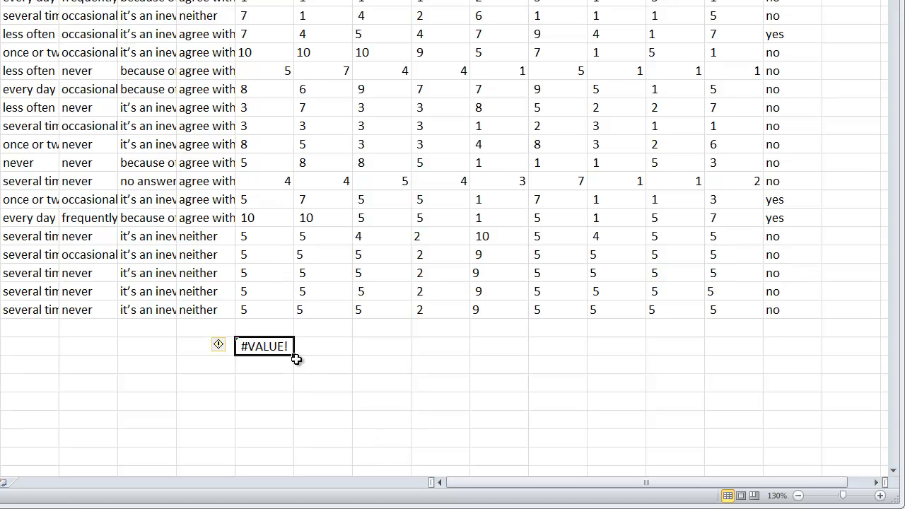
{"action": "left_click_drag", "start_coordinate": [295, 359], "coordinate": [771, 462]}
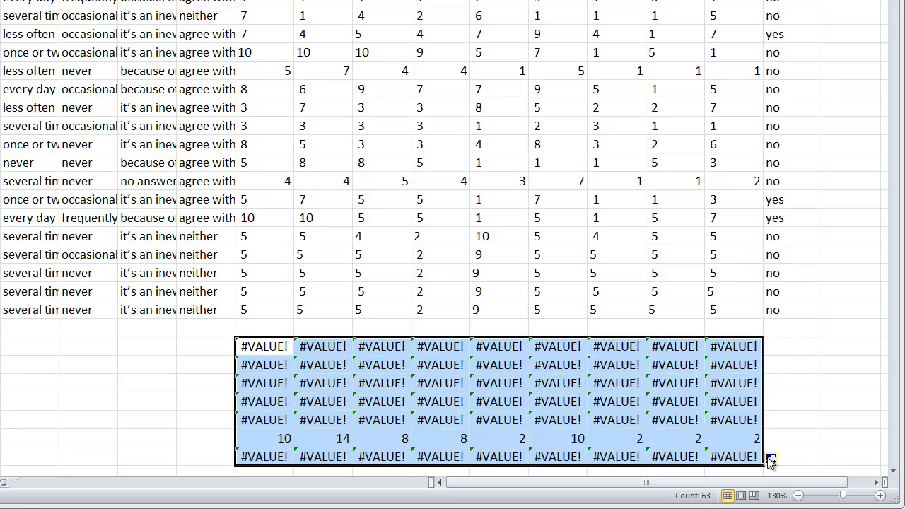
Check the right-aligned row 7 values behind the working results, then select the test formula block.
{"action": "left_click", "coordinate": [290, 69]}
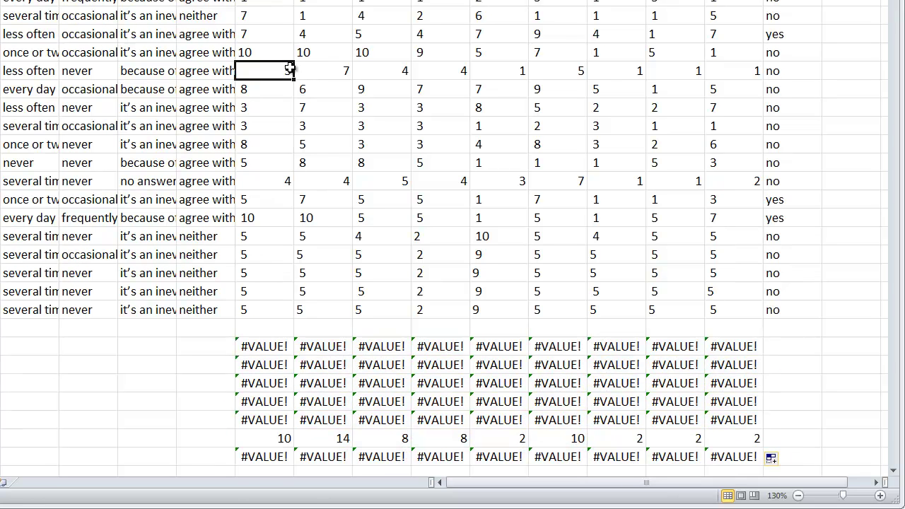
{"action": "left_click", "coordinate": [317, 69]}
{"action": "left_click", "coordinate": [373, 69]}
{"action": "left_click", "coordinate": [440, 58]}
{"action": "left_click", "coordinate": [450, 69]}
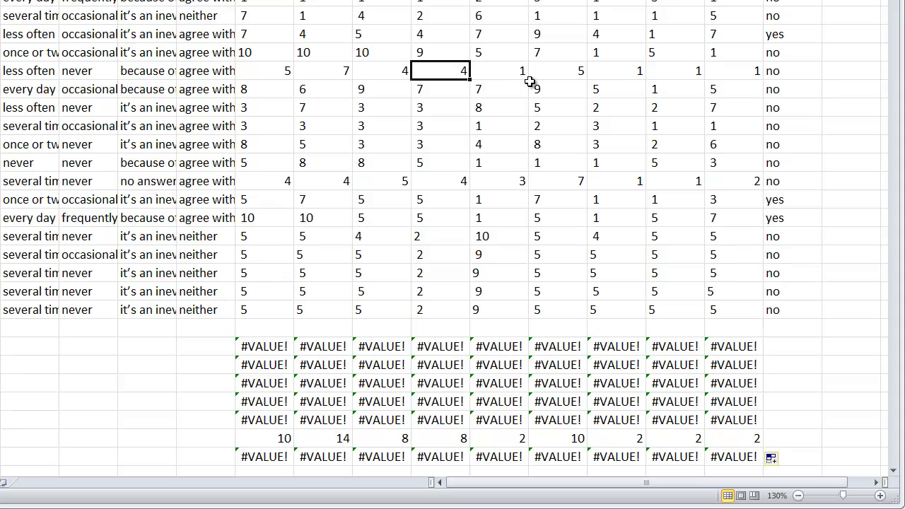
{"action": "left_click", "coordinate": [518, 72]}
{"action": "left_click", "coordinate": [544, 72]}
{"action": "left_click", "coordinate": [607, 66]}
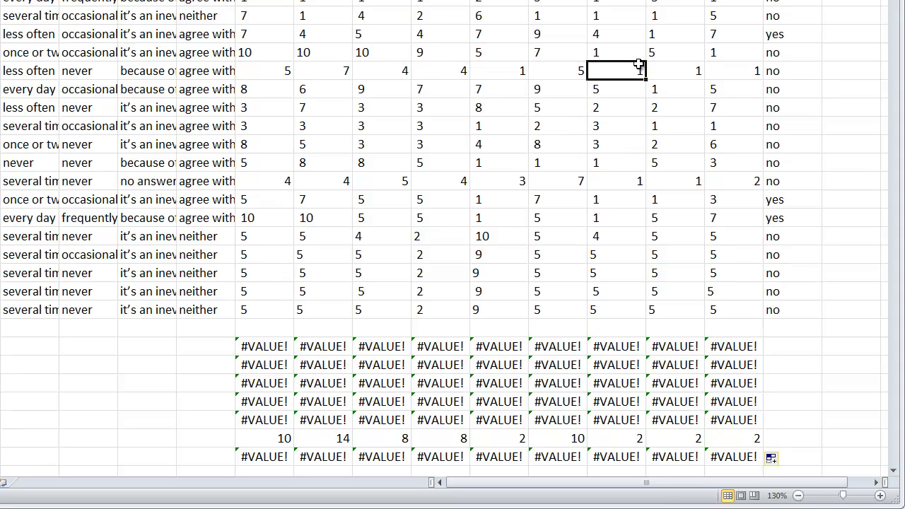
{"action": "left_click", "coordinate": [700, 75]}
{"action": "left_click", "coordinate": [739, 75]}
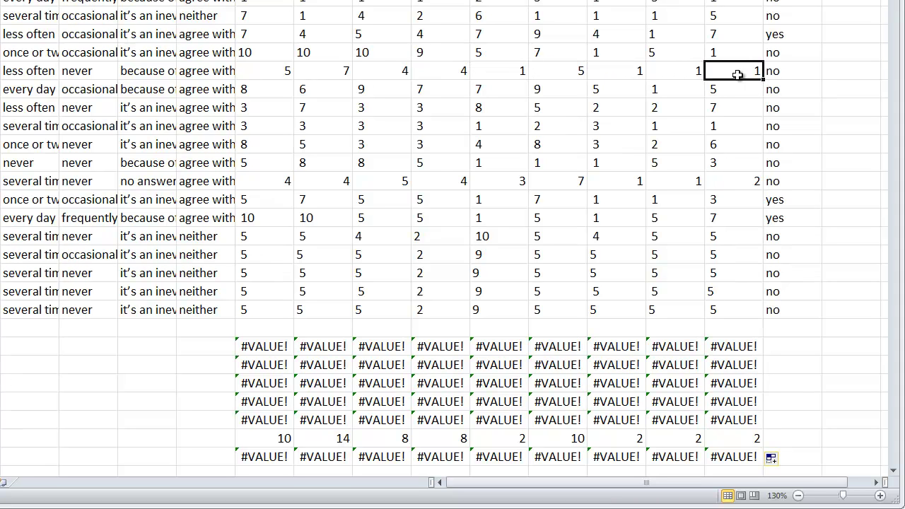
{"action": "left_click", "coordinate": [265, 71]}
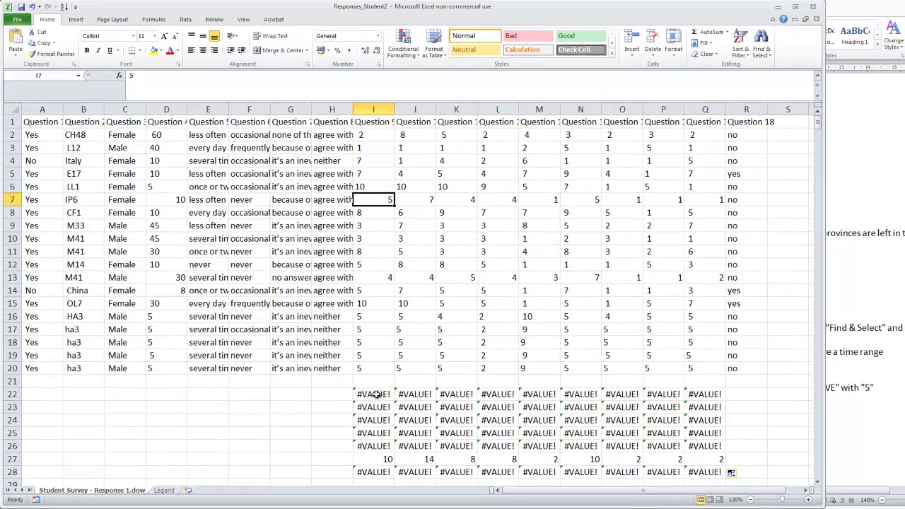
{"action": "left_click_drag", "start_coordinate": [254, 346], "coordinate": [722, 475]}
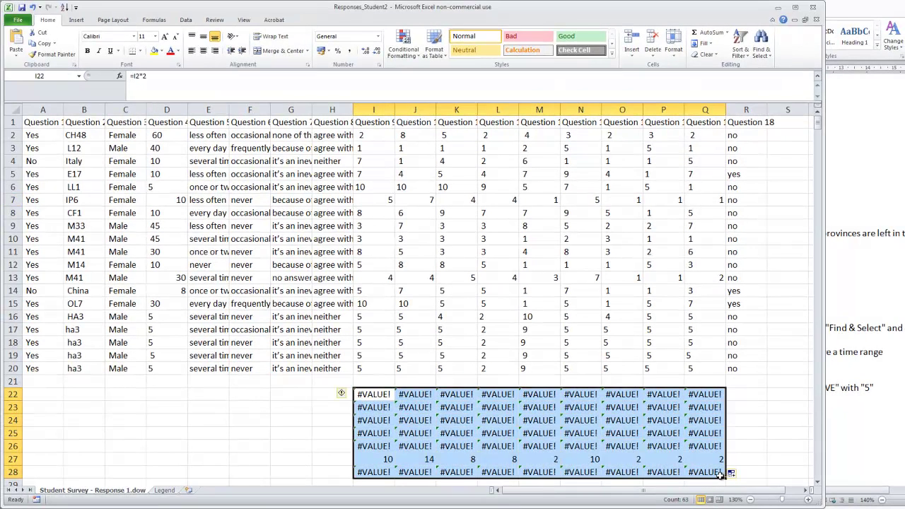
Clear the I22:Q28 test block and enter =D2*1 in D22, which returns #VALUE!
{"action": "key", "text": "Delete"}
{"action": "key", "text": "Left"}
{"action": "key", "text": "Left"}
{"action": "key", "text": "Left"}
{"action": "key", "text": "Left"}
{"action": "key", "text": "Left"}
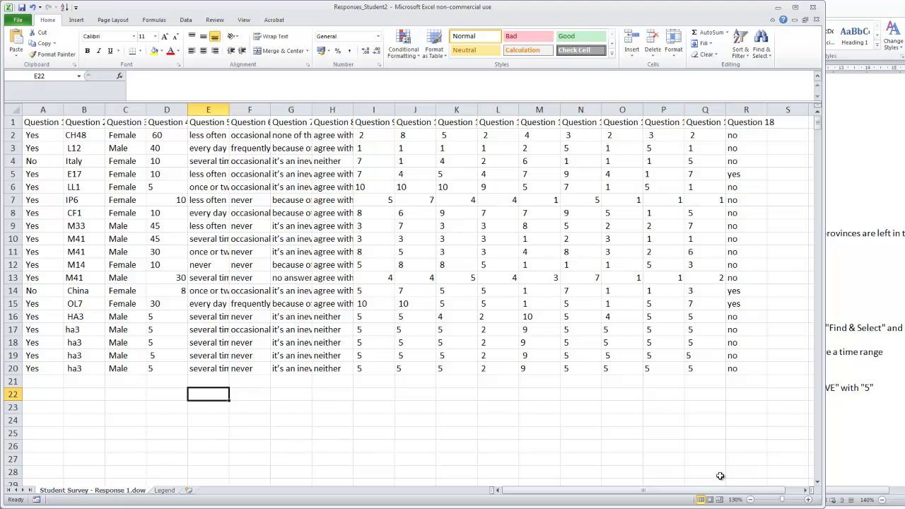
{"action": "type", "text": "="}
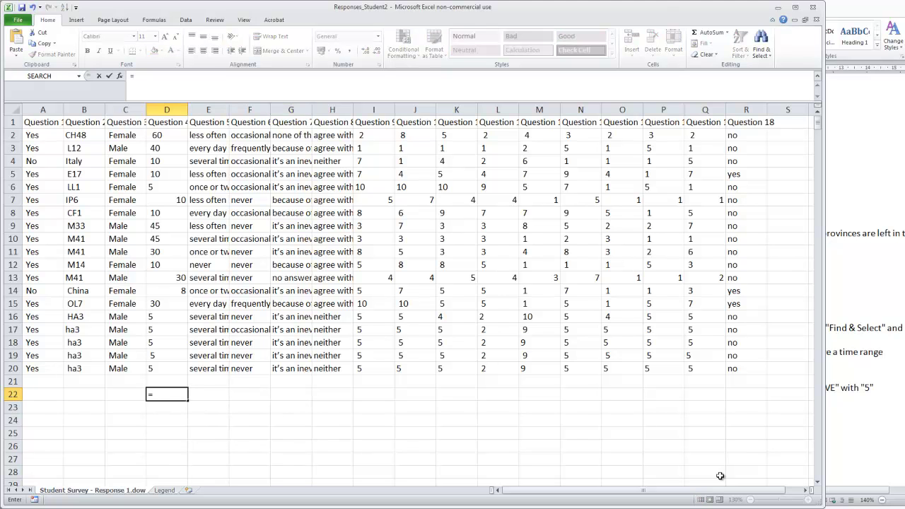
{"action": "key", "text": "Up"}
{"action": "key", "text": "Up"}
{"action": "key", "text": "Up"}
{"action": "key", "text": "Up"}
{"action": "key", "text": "Up"}
{"action": "key", "text": "Up"}
{"action": "key", "text": "Up"}
{"action": "key", "text": "Up"}
{"action": "key", "text": "Up"}
{"action": "key", "text": "Up"}
{"action": "key", "text": "Up"}
{"action": "key", "text": "Up"}
{"action": "key", "text": "Up"}
{"action": "key", "text": "Up"}
{"action": "key", "text": "Up"}
{"action": "key", "text": "Up"}
{"action": "key", "text": "Up"}
{"action": "key", "text": "Up"}
{"action": "key", "text": "Up"}
{"action": "key", "text": "Up"}
{"action": "type", "text": "*1"}
{"action": "key", "text": "Return"}
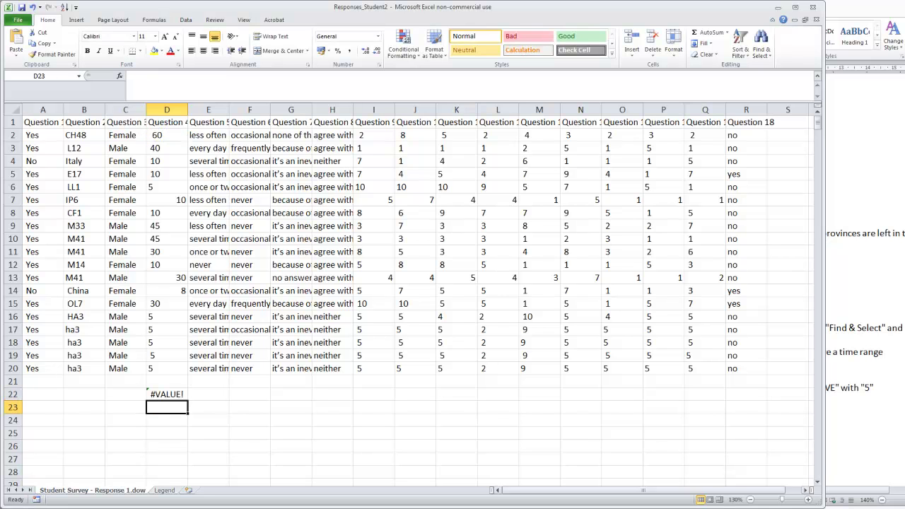
{"action": "left_click", "coordinate": [183, 399]}
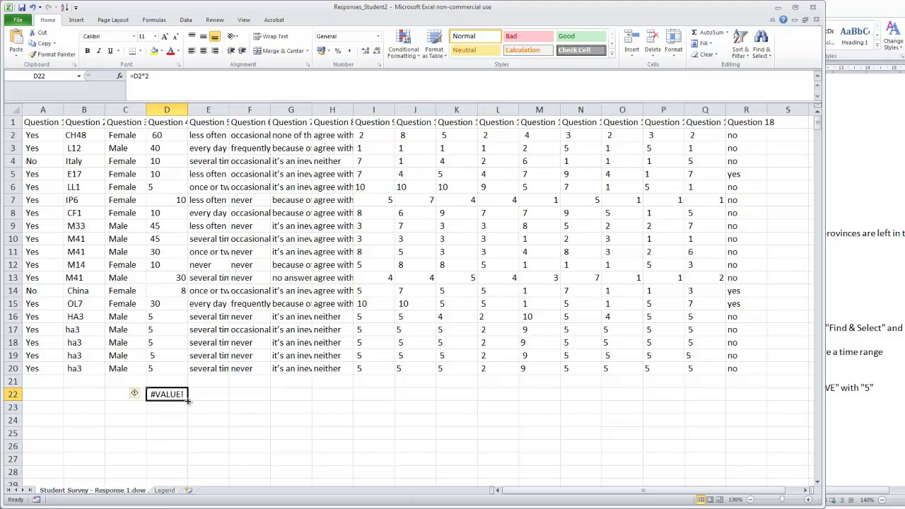
Fill the D22 formula down to row 27, delete it, and check D2's value 60.
{"action": "left_click_drag", "start_coordinate": [186, 401], "coordinate": [165, 397]}
{"action": "left_click", "coordinate": [225, 457]}
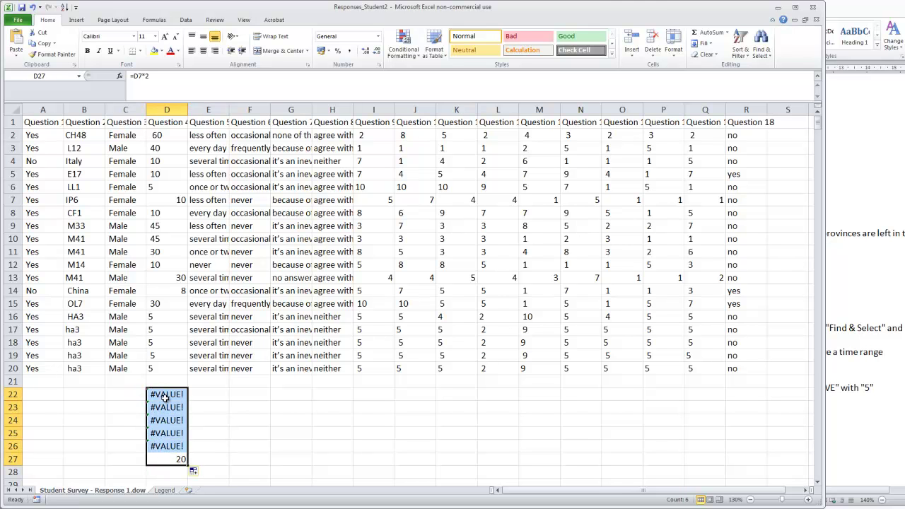
{"action": "key", "text": "Delete"}
{"action": "left_click", "coordinate": [165, 398]}
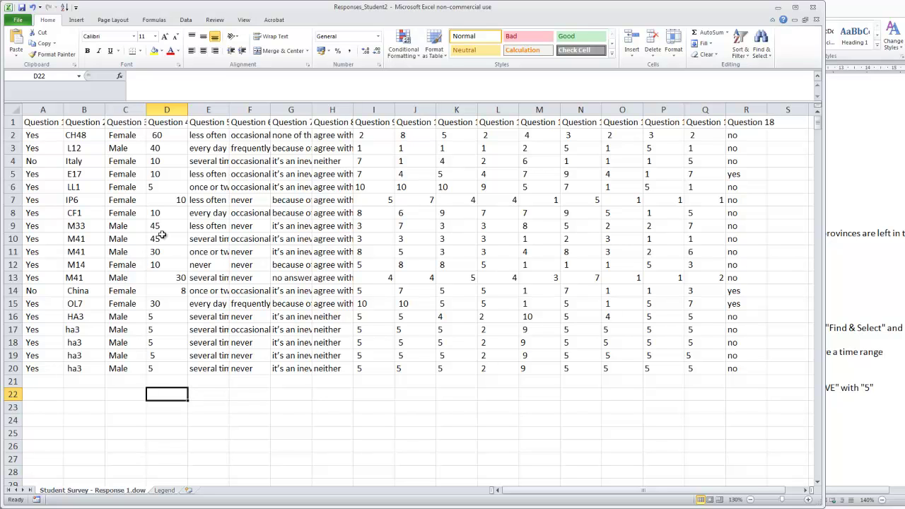
{"action": "left_click", "coordinate": [163, 131]}
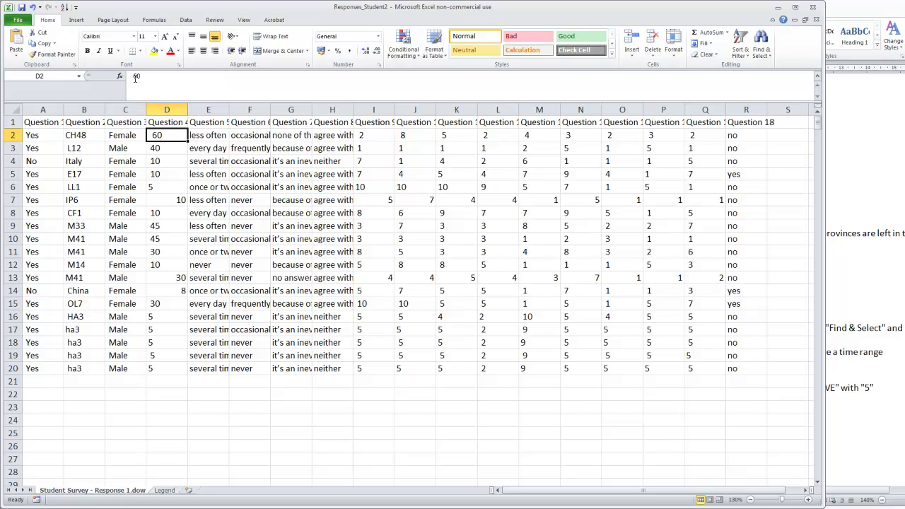
Replace D2's hidden character with nothing throughout column D, making 15 replacements.
{"action": "left_click", "coordinate": [133, 76]}
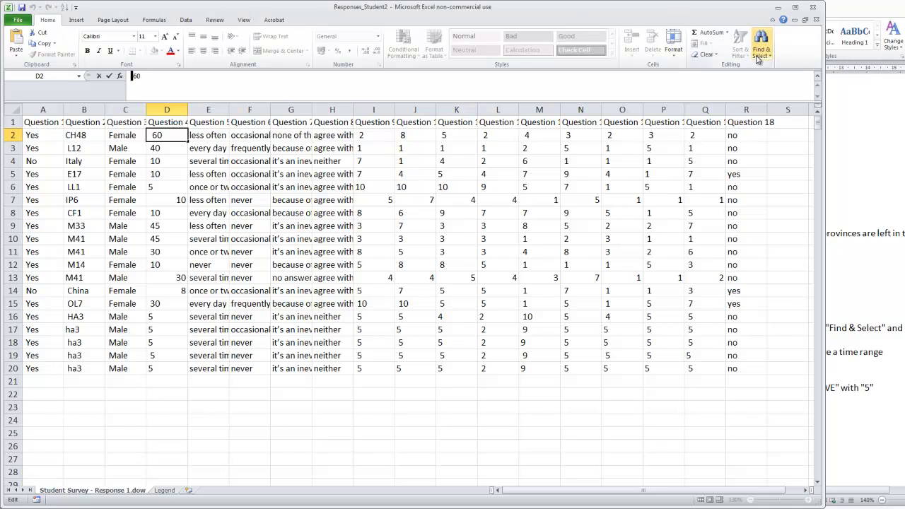
{"action": "left_click", "coordinate": [168, 109]}
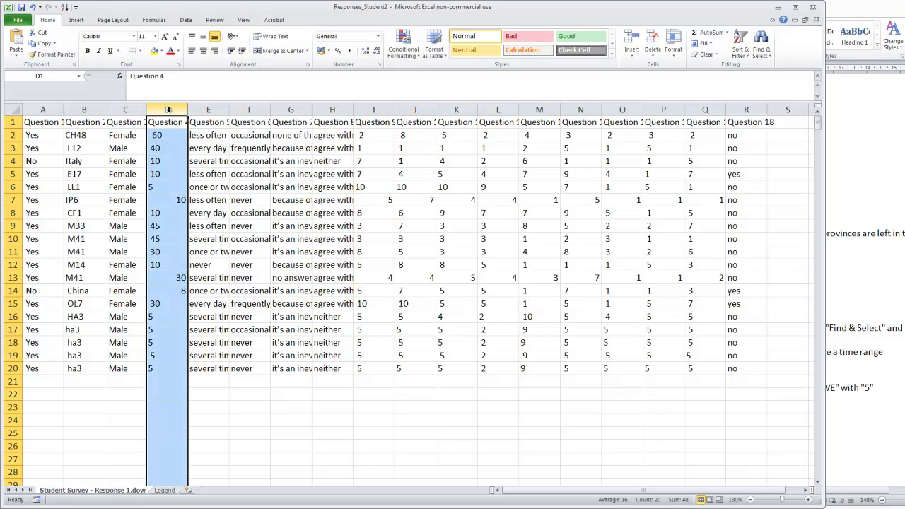
{"action": "left_click", "coordinate": [760, 46]}
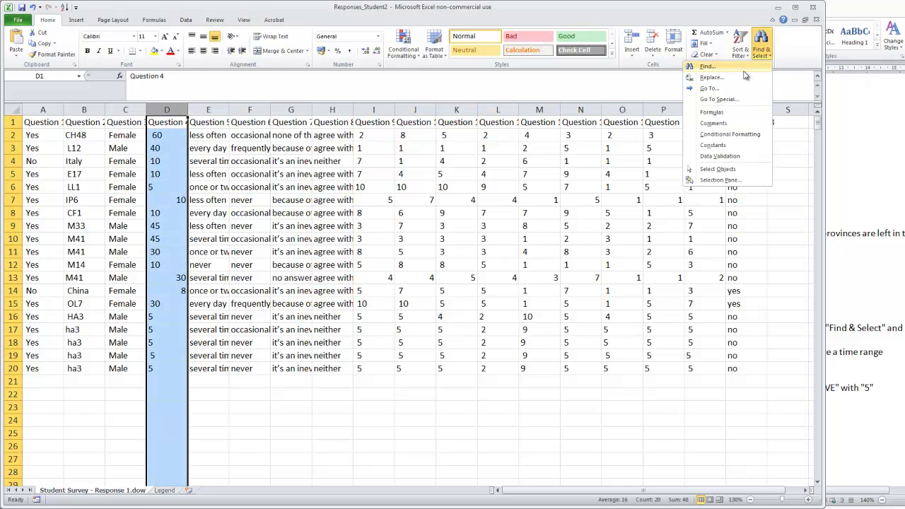
{"action": "left_click", "coordinate": [704, 79]}
{"action": "key", "text": "Tab"}
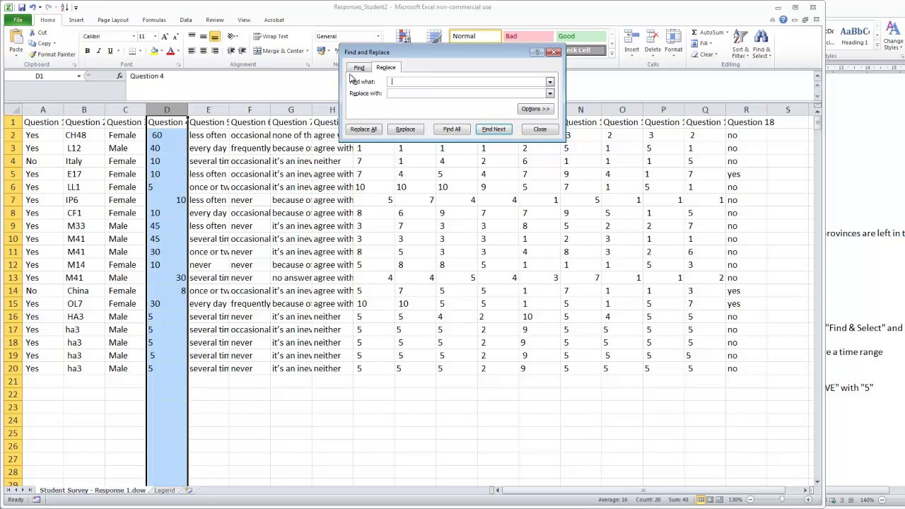
{"action": "left_click", "coordinate": [404, 93]}
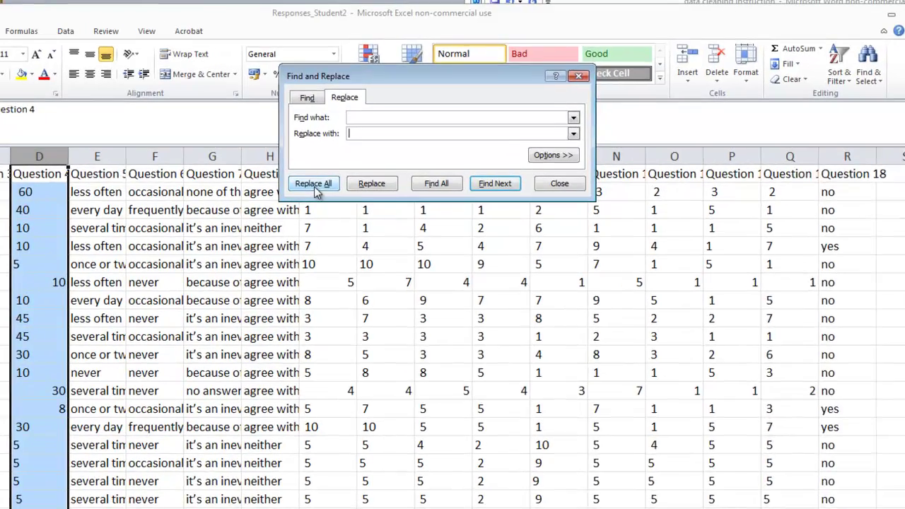
{"action": "left_click", "coordinate": [315, 185]}
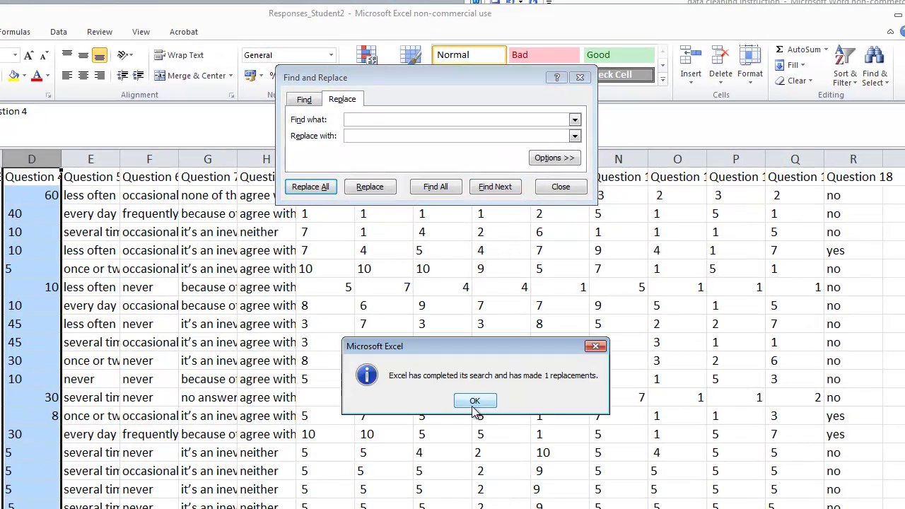
{"action": "left_click", "coordinate": [475, 402]}
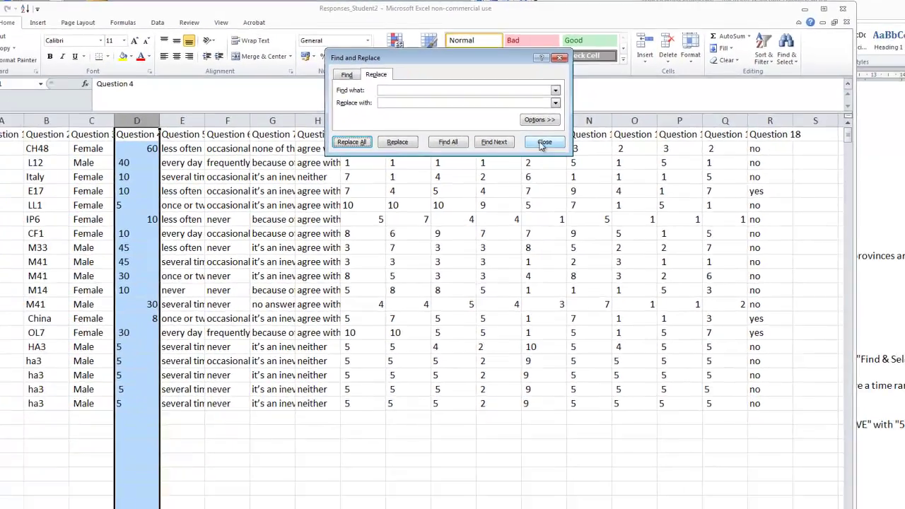
{"action": "left_click", "coordinate": [542, 145]}
Check D3 for leftover hidden characters and run a second Replace All on column D.
{"action": "left_click", "coordinate": [139, 150]}
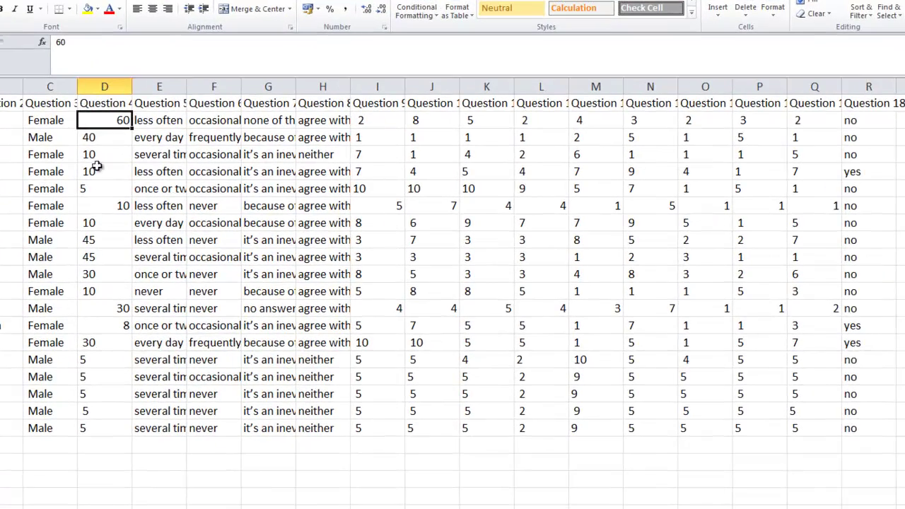
{"action": "left_click", "coordinate": [92, 138]}
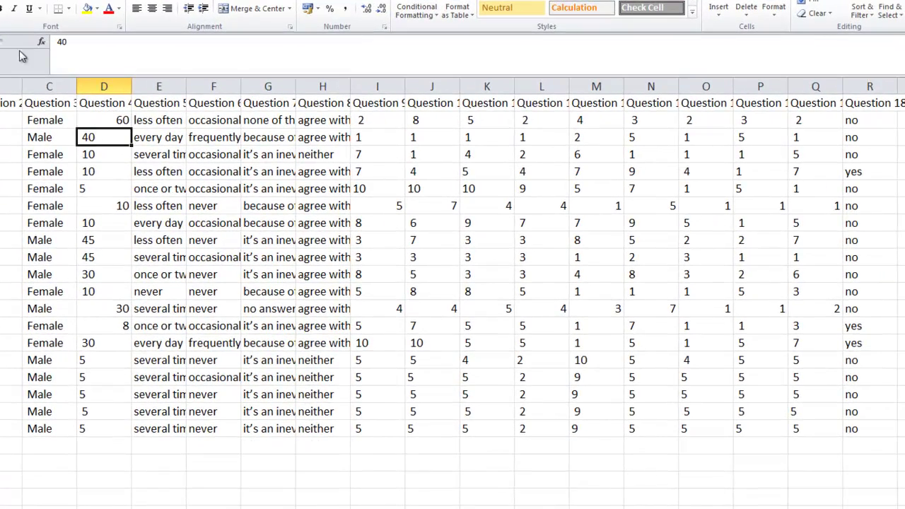
{"action": "left_click", "coordinate": [58, 44]}
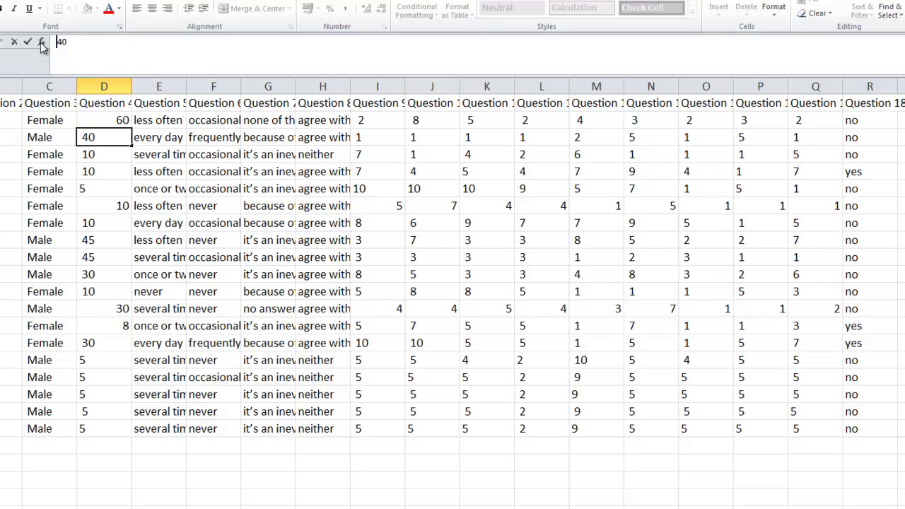
{"action": "left_click", "coordinate": [121, 88]}
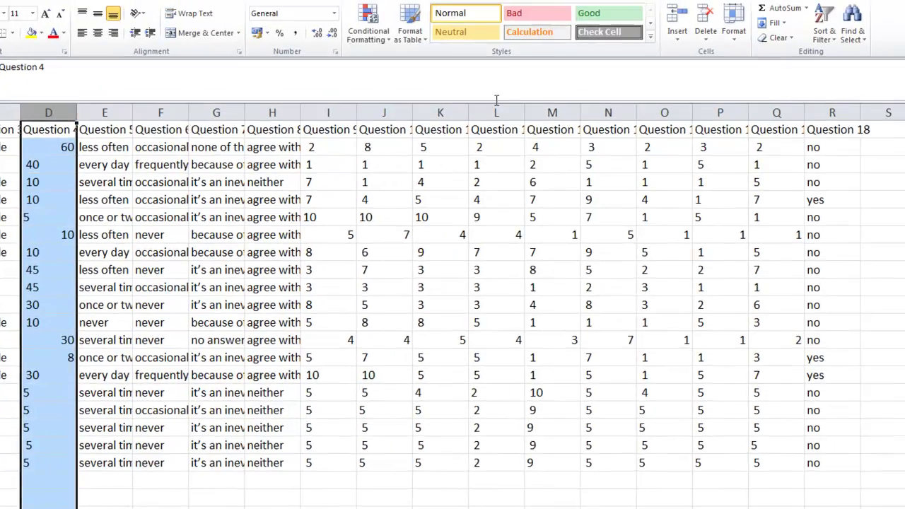
{"action": "left_click", "coordinate": [853, 31]}
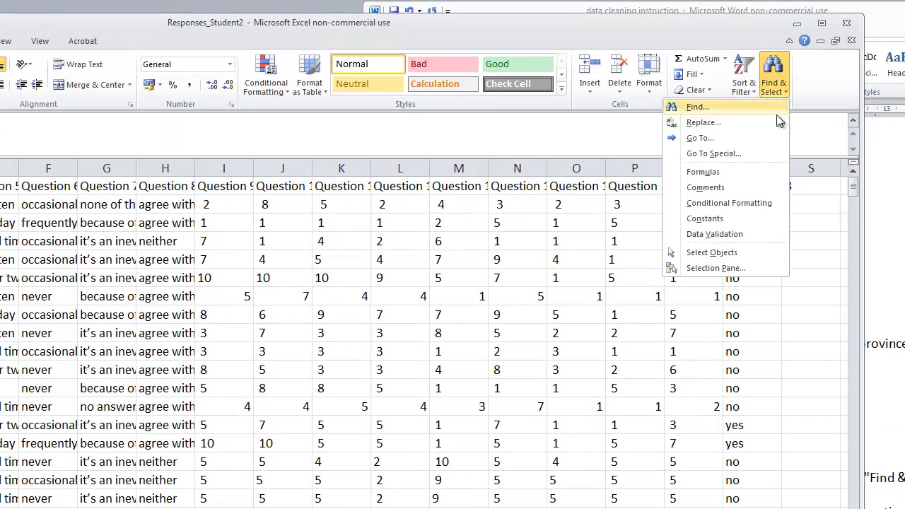
{"action": "left_click", "coordinate": [782, 70]}
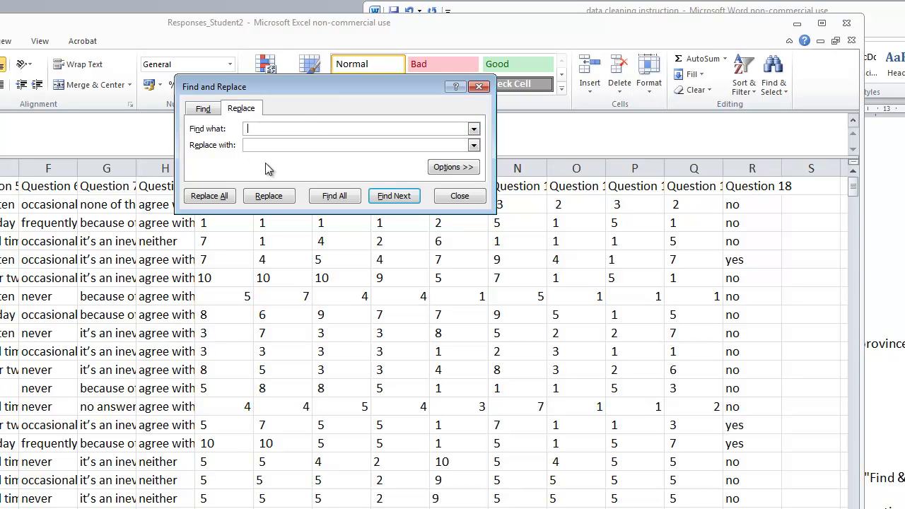
{"action": "left_click", "coordinate": [211, 197]}
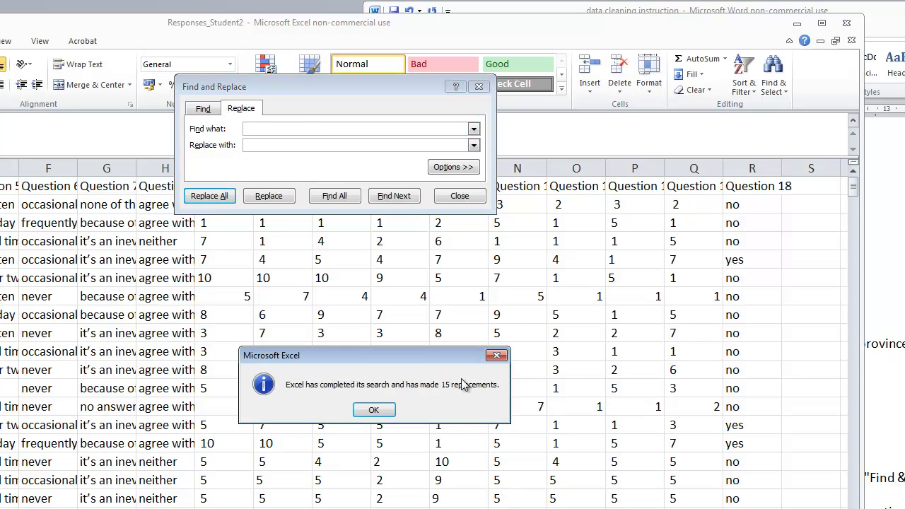
{"action": "left_click", "coordinate": [372, 411]}
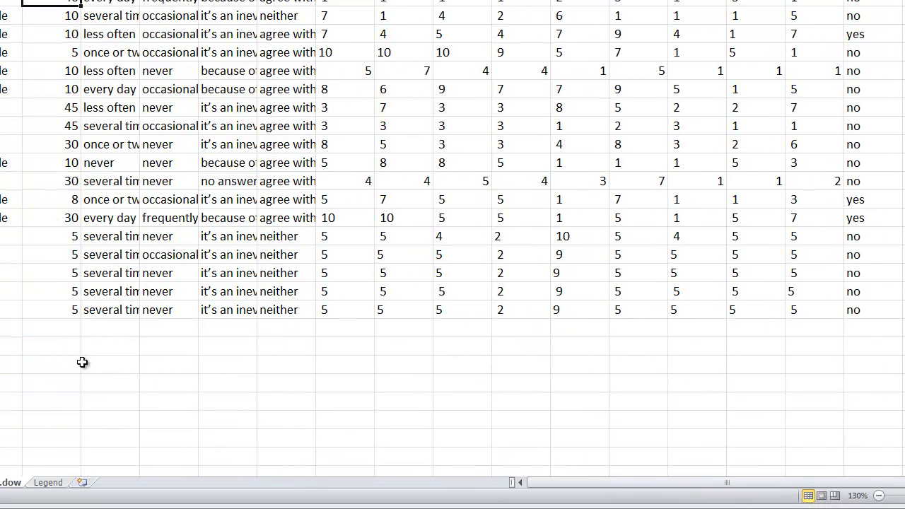
Enter a doubling test formula on D2 below column D, which returns 120.
{"action": "left_click", "coordinate": [60, 351]}
{"action": "type", "text": "="}
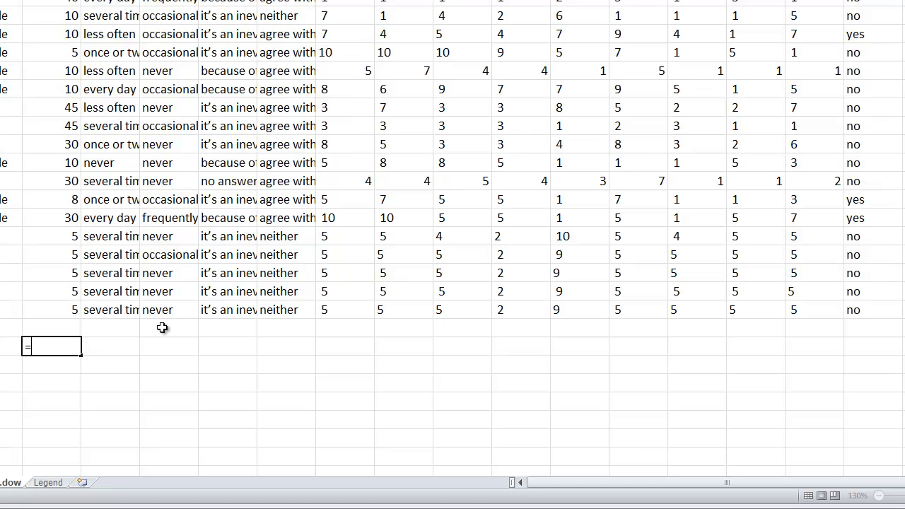
{"action": "key", "text": "Up"}
{"action": "key", "text": "Up"}
{"action": "key", "text": "Up"}
{"action": "key", "text": "Up"}
{"action": "key", "text": "Up"}
{"action": "key", "text": "Up"}
{"action": "key", "text": "Up"}
{"action": "key", "text": "Up"}
{"action": "key", "text": "Return"}
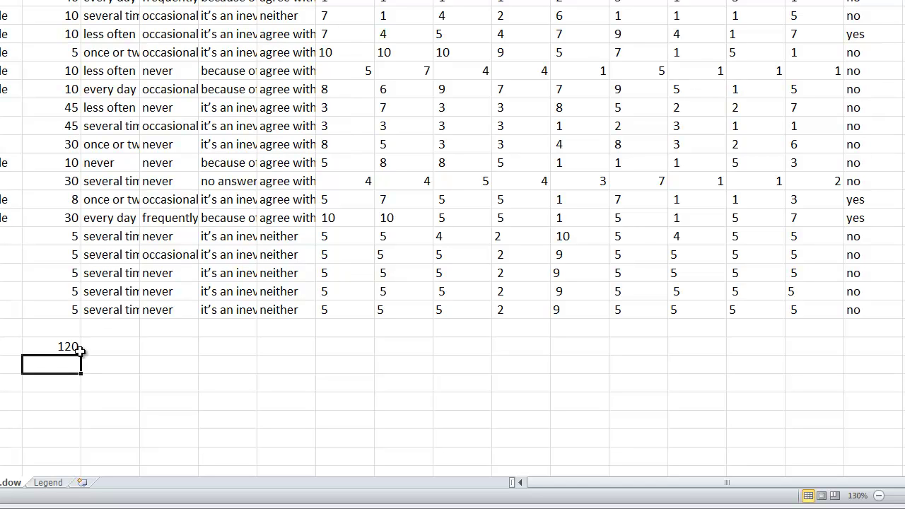
{"action": "left_click", "coordinate": [56, 346]}
Fill the test formula down five rows, clear the results, and reopen Find and Replace with Ctrl+H.
{"action": "left_click_drag", "start_coordinate": [81, 355], "coordinate": [76, 440]}
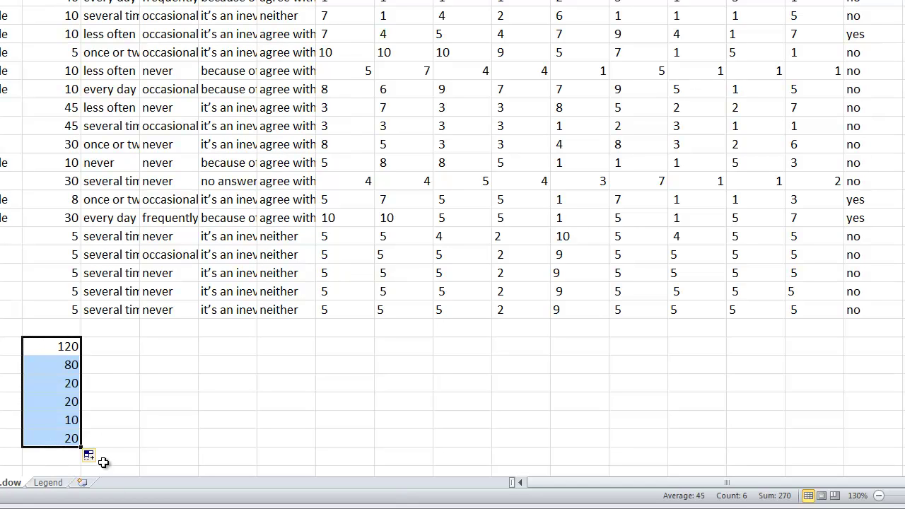
{"action": "key", "text": "Delete"}
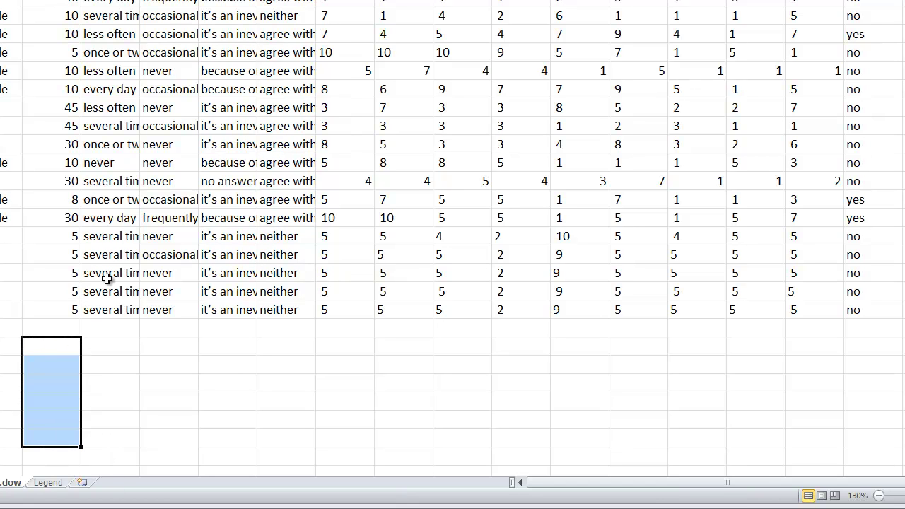
{"action": "key", "text": "ctrl+h"}
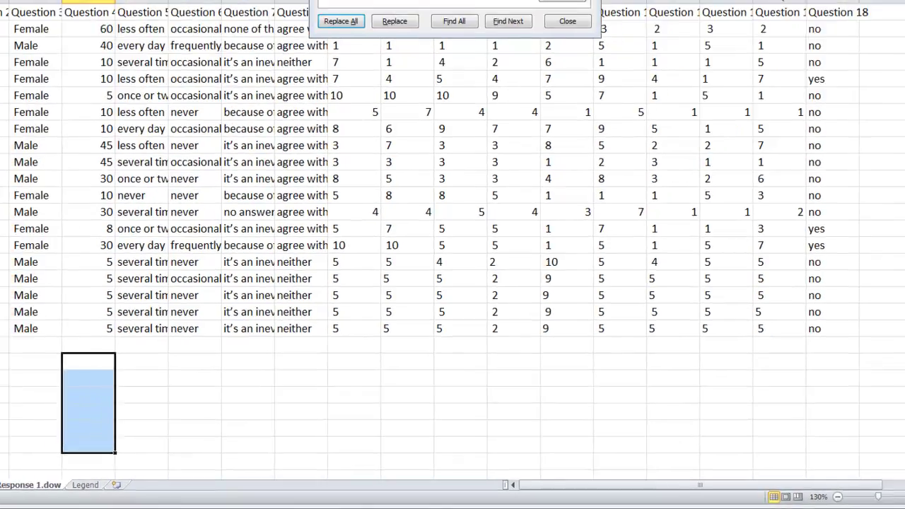
Move Find and Replace aside, take I2's hidden character, and Replace All across columns I–Q.
{"action": "left_click_drag", "start_coordinate": [453, 57], "coordinate": [146, 219]}
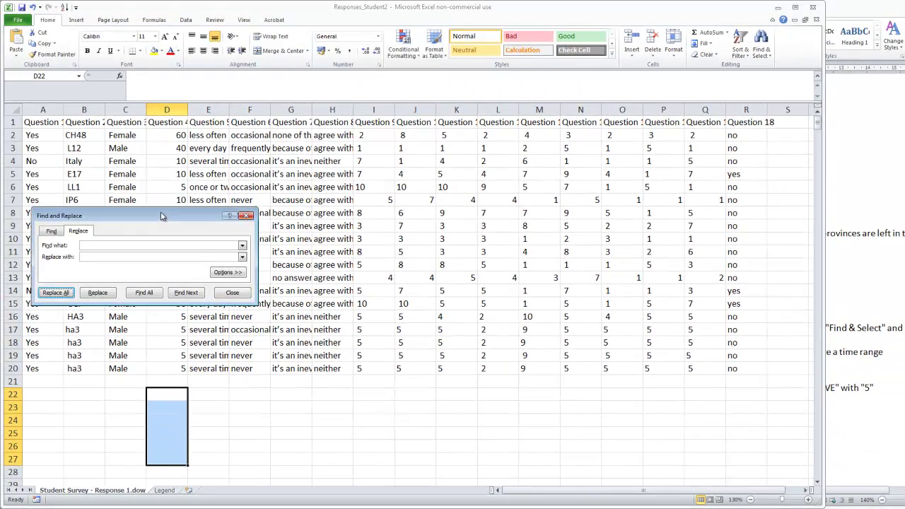
{"action": "left_click", "coordinate": [399, 213]}
{"action": "left_click", "coordinate": [377, 110]}
{"action": "left_click_drag", "start_coordinate": [377, 110], "coordinate": [711, 110]}
{"action": "left_click", "coordinate": [384, 135]}
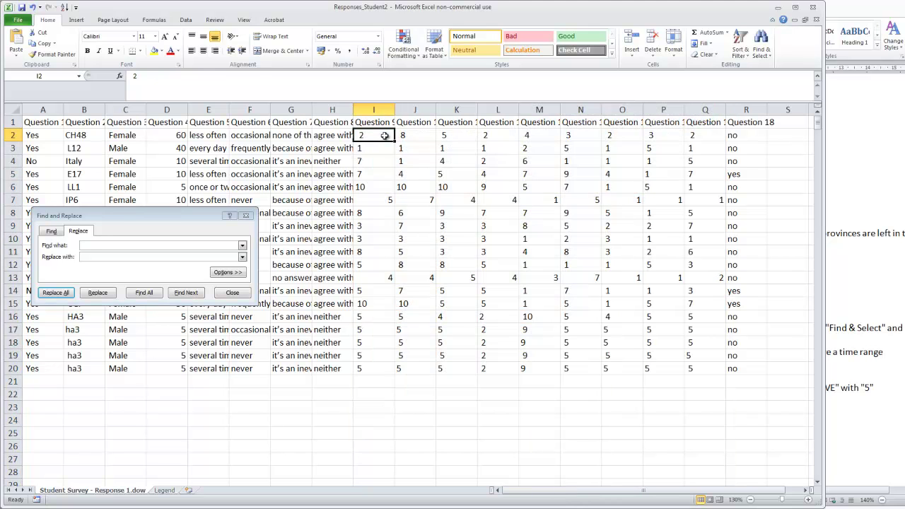
{"action": "left_click", "coordinate": [134, 75]}
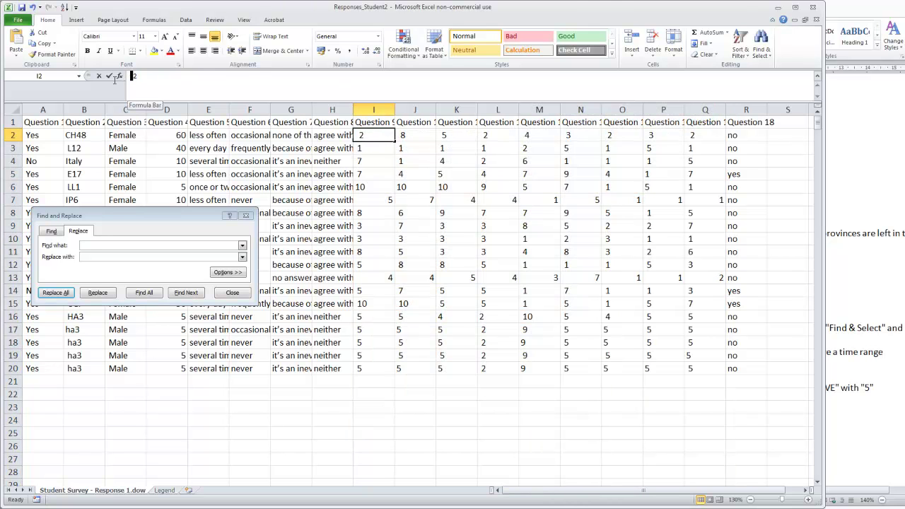
{"action": "left_click", "coordinate": [96, 246]}
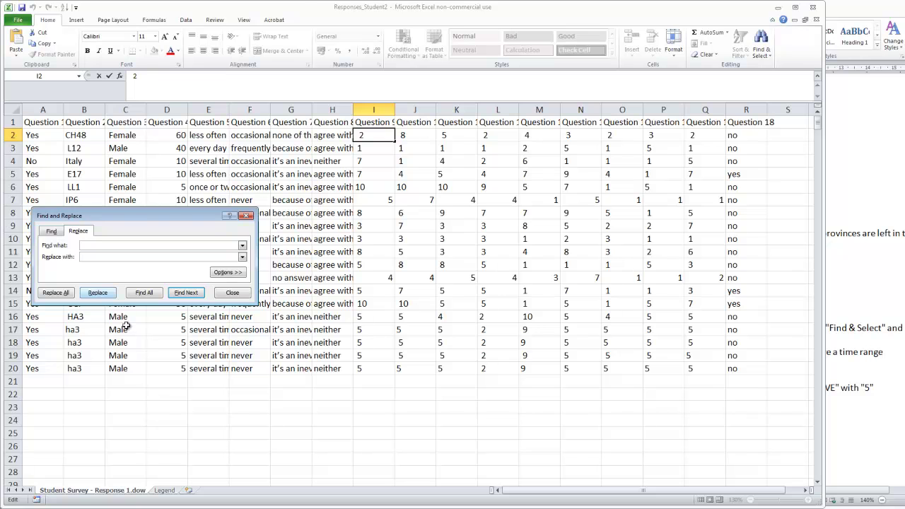
{"action": "left_click", "coordinate": [56, 292]}
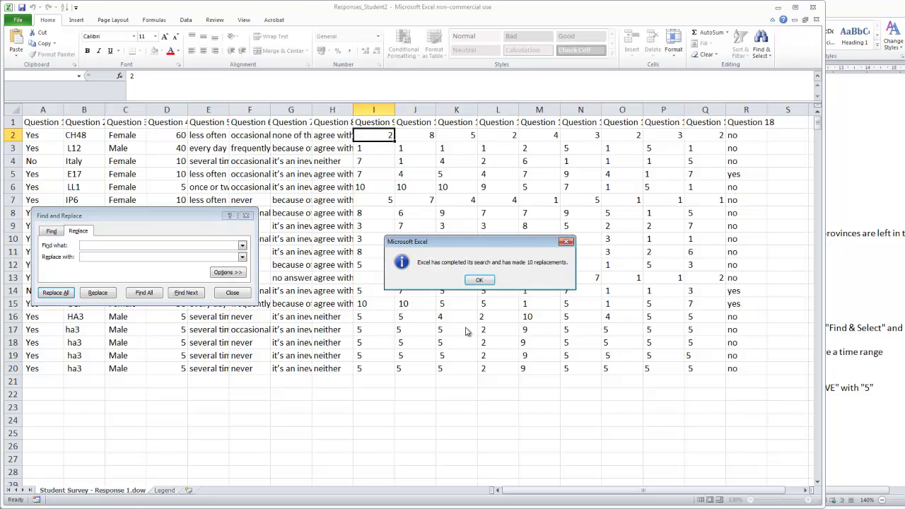
{"action": "left_click", "coordinate": [480, 281]}
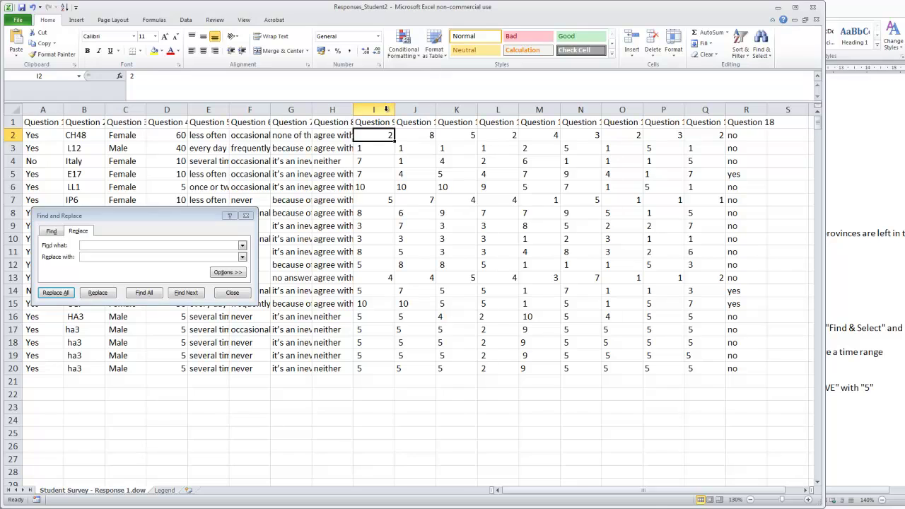
Re-enter the hidden character from I3 and replace it across columns I–Q, making 144 replacements.
{"action": "left_click_drag", "start_coordinate": [386, 109], "coordinate": [708, 110]}
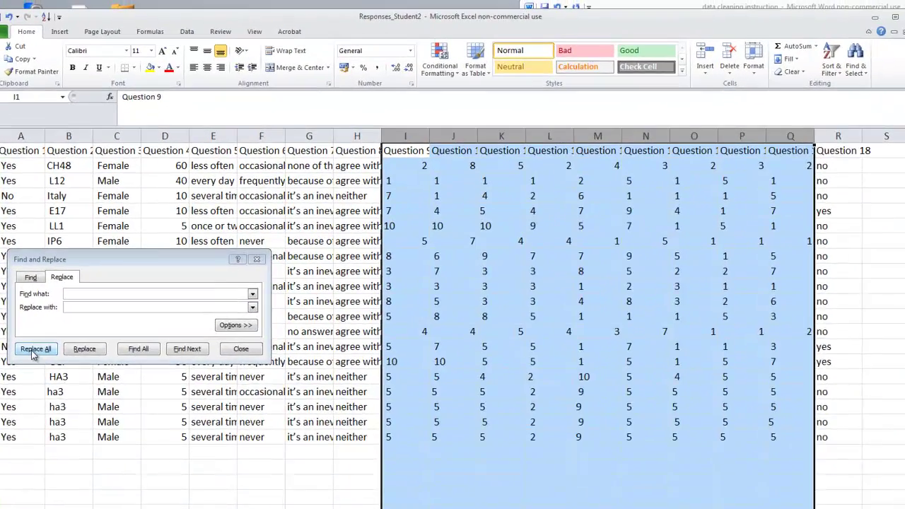
{"action": "left_click", "coordinate": [51, 296]}
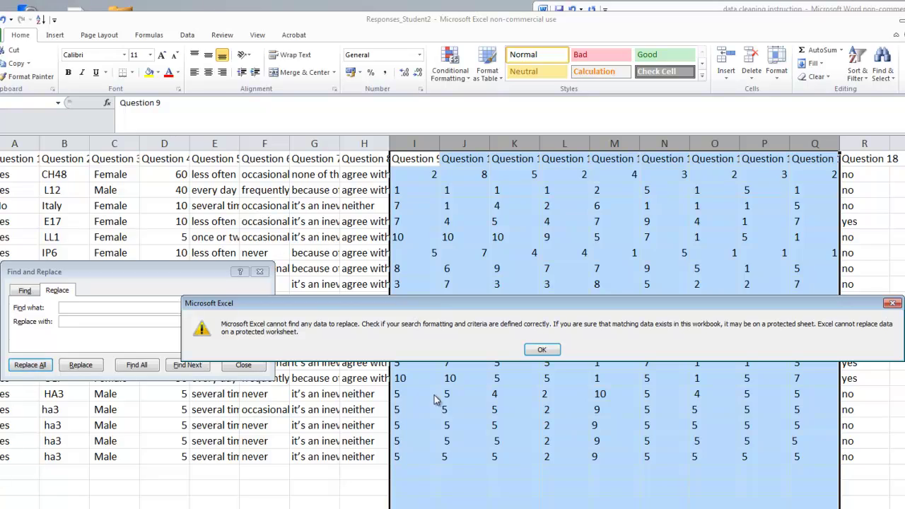
{"action": "left_click", "coordinate": [544, 353]}
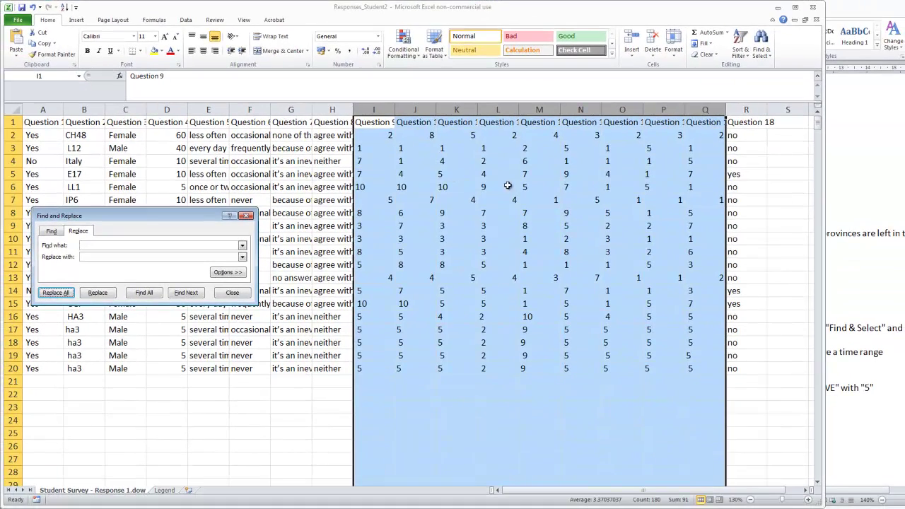
{"action": "left_click", "coordinate": [378, 151]}
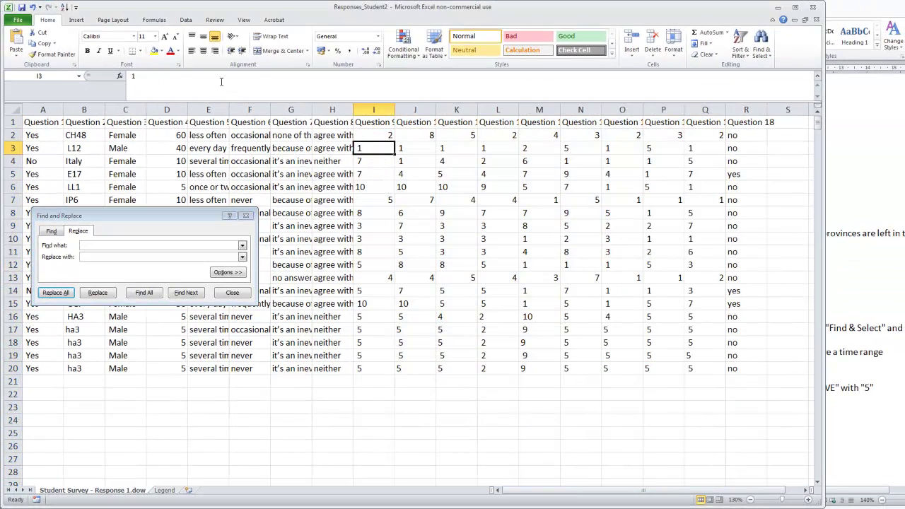
{"action": "left_click", "coordinate": [132, 76]}
{"action": "left_click", "coordinate": [112, 245]}
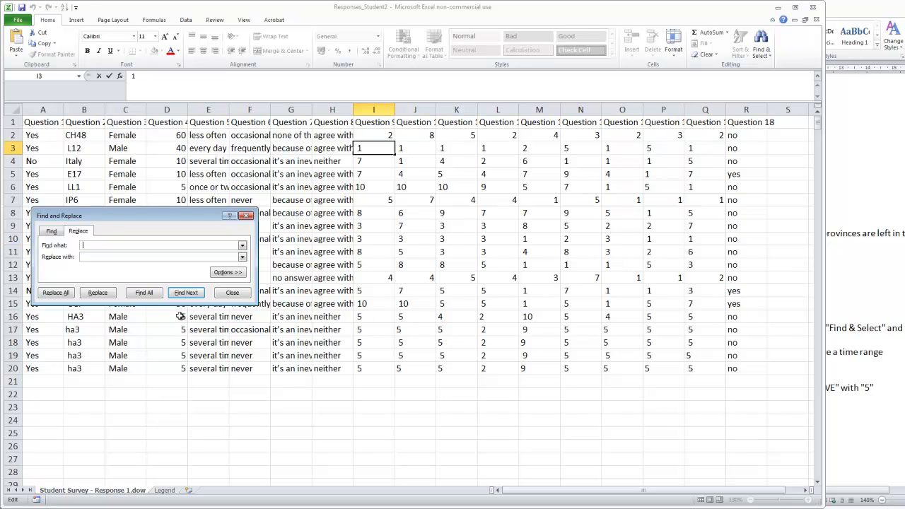
{"action": "left_click_drag", "start_coordinate": [377, 109], "coordinate": [706, 103]}
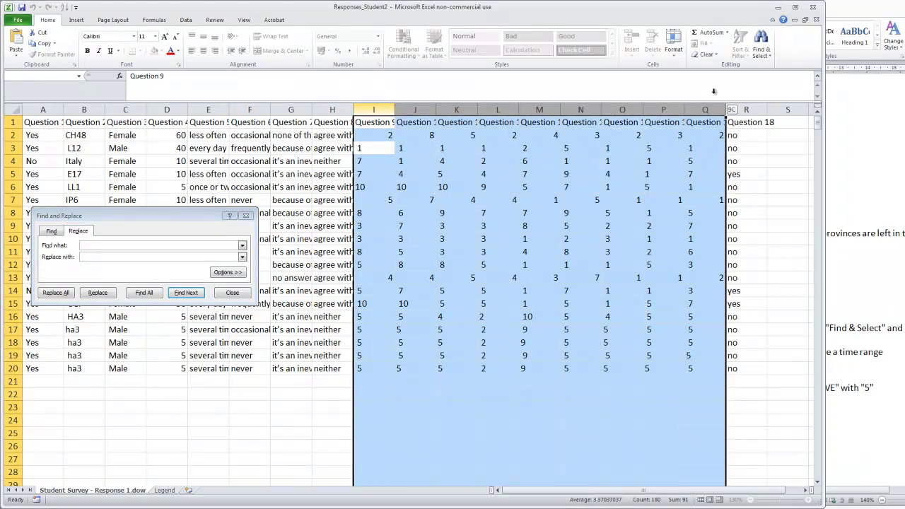
{"action": "left_click", "coordinate": [57, 293]}
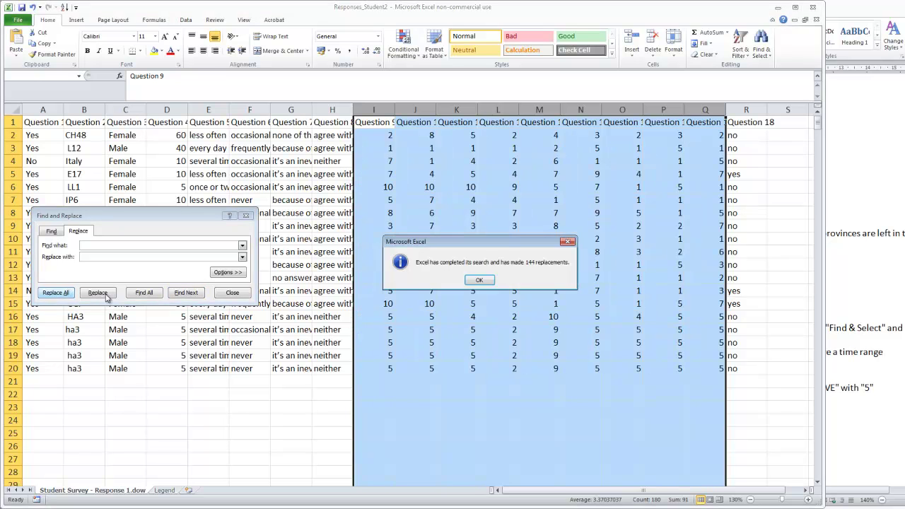
{"action": "left_click", "coordinate": [473, 284]}
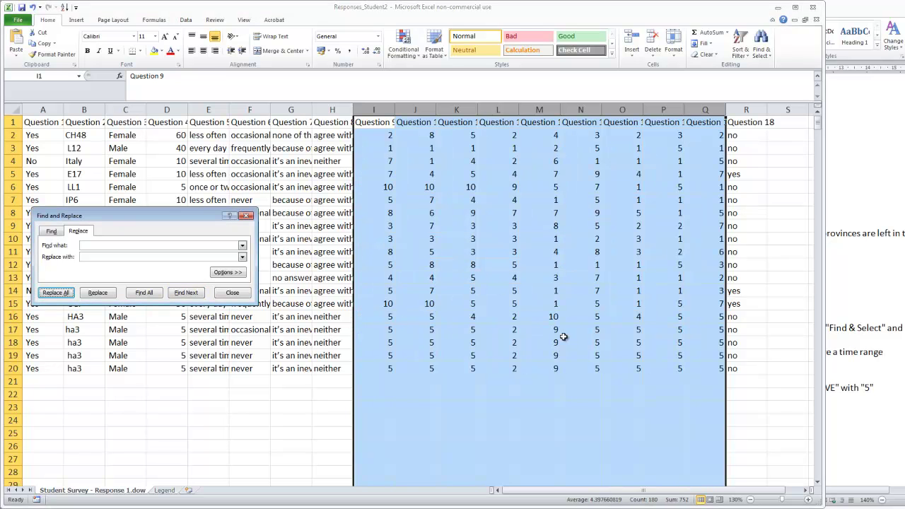
Enter a doubling test formula in I22 based on I2, returning 4.
{"action": "left_click", "coordinate": [431, 394]}
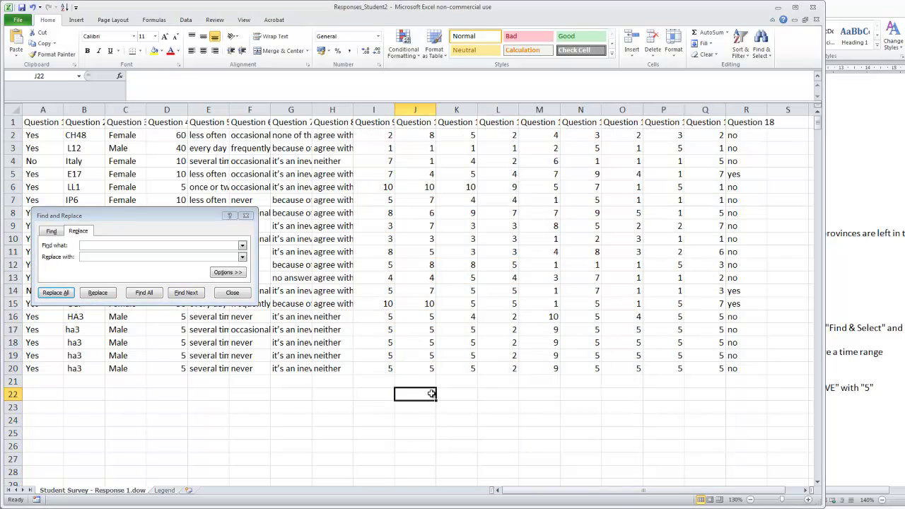
{"action": "left_click", "coordinate": [361, 394]}
{"action": "type", "text": "="}
{"action": "key", "text": "Up"}
{"action": "key", "text": "Up"}
{"action": "key", "text": "Up"}
{"action": "key", "text": "Up"}
{"action": "key", "text": "Up"}
{"action": "key", "text": "Up"}
{"action": "key", "text": "Up"}
{"action": "key", "text": "Up"}
{"action": "key", "text": "Up"}
{"action": "key", "text": "Up"}
{"action": "key", "text": "Up"}
{"action": "key", "text": "Up"}
{"action": "key", "text": "Up"}
{"action": "key", "text": "Up"}
{"action": "key", "text": "Up"}
{"action": "key", "text": "Up"}
{"action": "key", "text": "Up"}
{"action": "key", "text": "Up"}
{"action": "key", "text": "Up"}
{"action": "key", "text": "Up"}
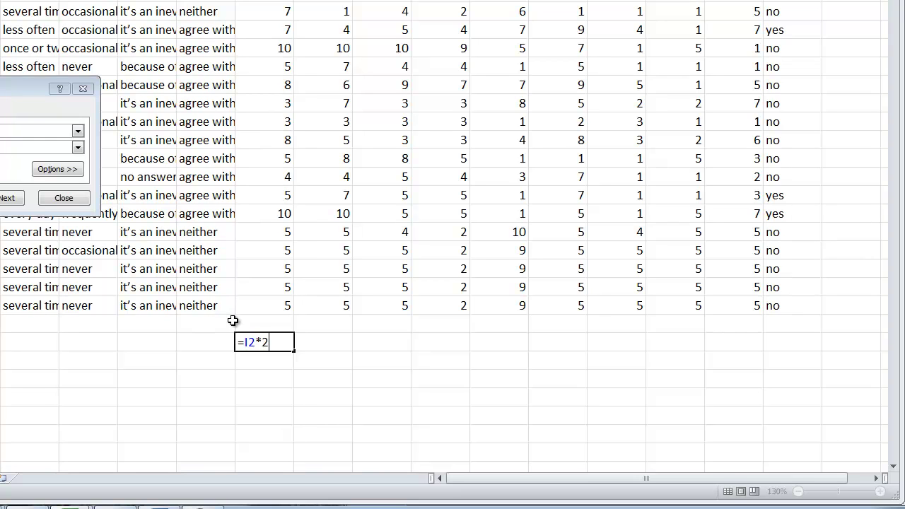
{"action": "key", "text": "Return"}
Fill the I22 formula across to Q22 and down to row 27, then close Find and Replace.
{"action": "left_click", "coordinate": [283, 342]}
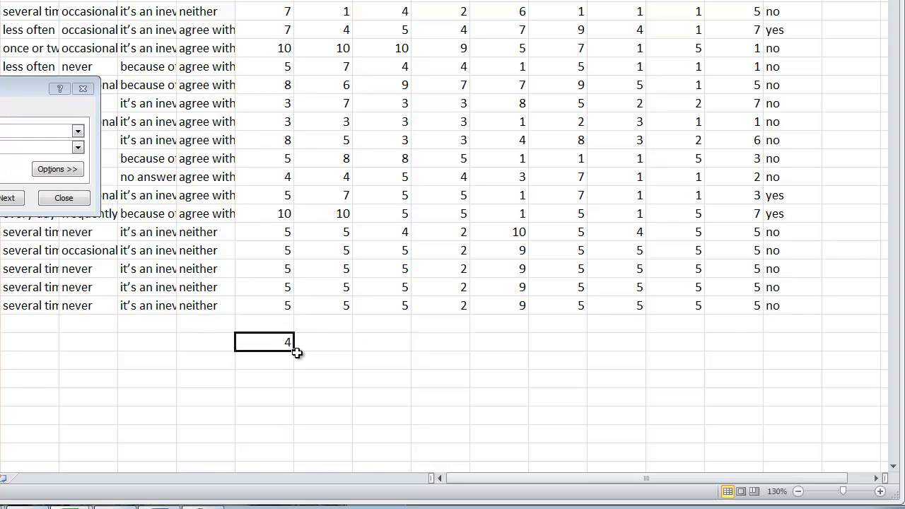
{"action": "left_click_drag", "start_coordinate": [298, 352], "coordinate": [495, 357]}
{"action": "left_click", "coordinate": [258, 346]}
{"action": "left_click_drag", "start_coordinate": [296, 351], "coordinate": [767, 358]}
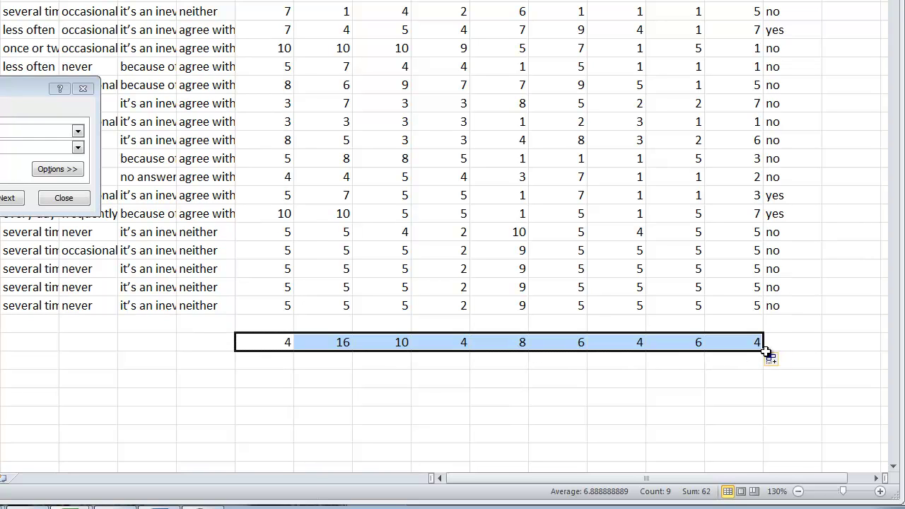
{"action": "left_click", "coordinate": [763, 349]}
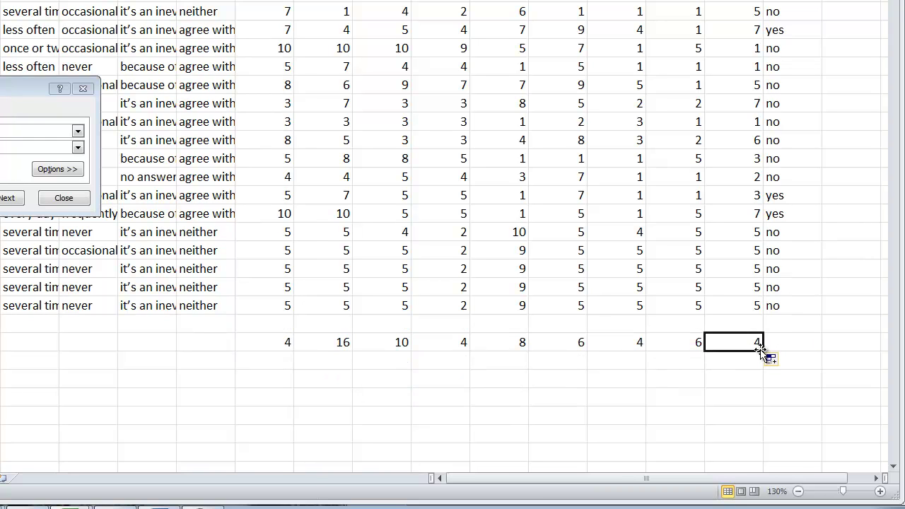
{"action": "left_click_drag", "start_coordinate": [761, 351], "coordinate": [262, 411]}
{"action": "left_click", "coordinate": [447, 408]}
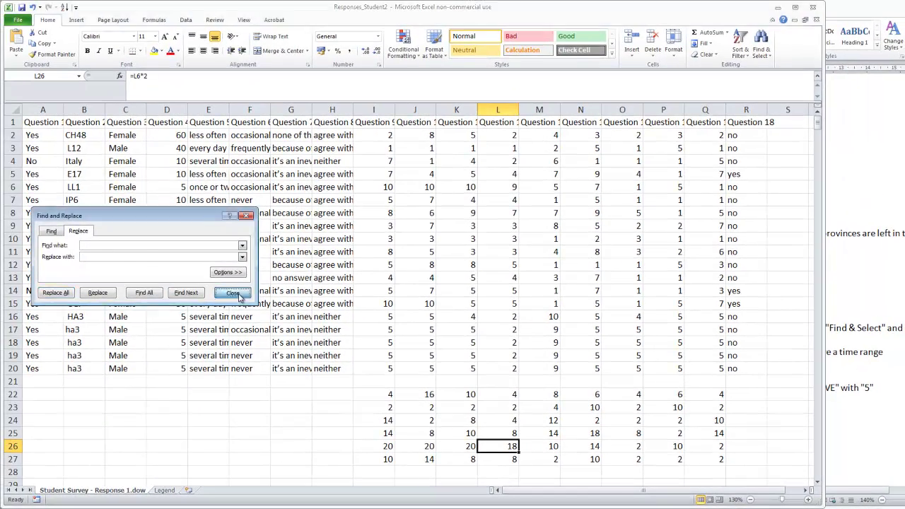
{"action": "left_click", "coordinate": [233, 293]}
Switch to the Responses workbook, select K2, and pick empty cell U2 beside Question 18.
{"action": "left_click", "coordinate": [178, 450]}
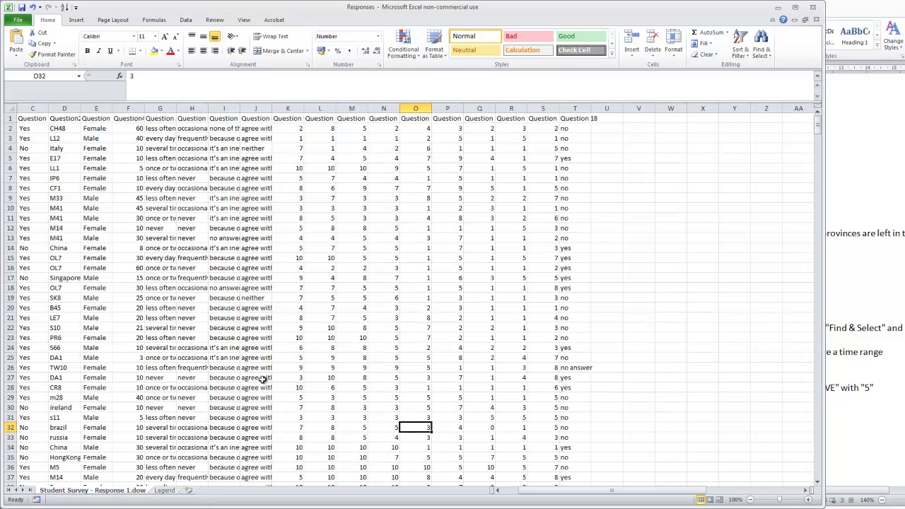
{"action": "left_click", "coordinate": [407, 368]}
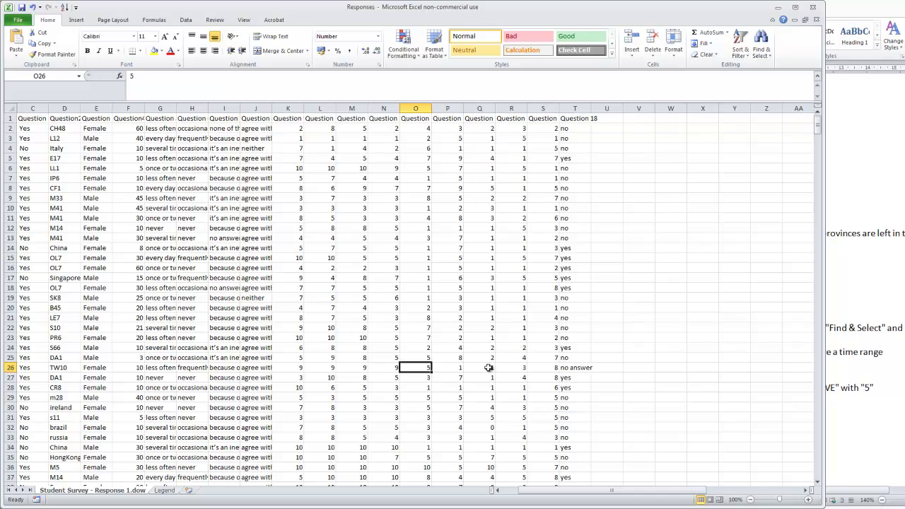
{"action": "left_click", "coordinate": [365, 309]}
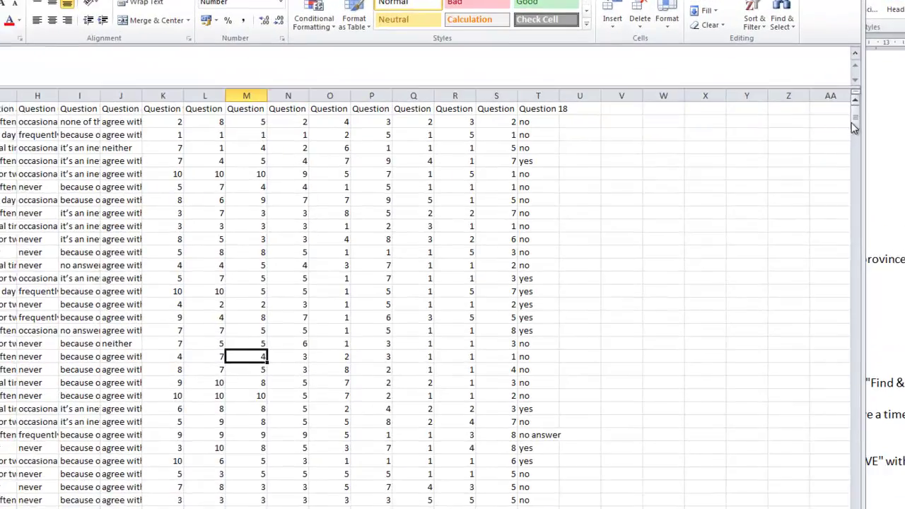
{"action": "left_click", "coordinate": [818, 132]}
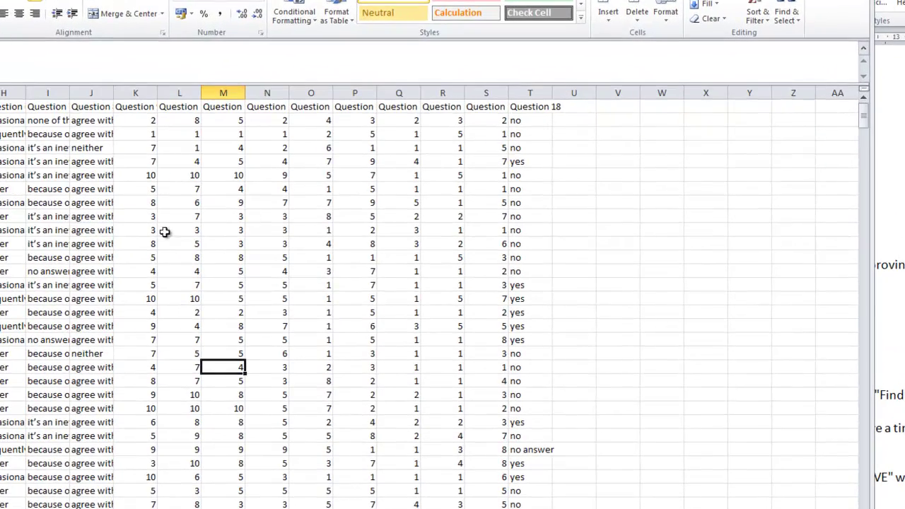
{"action": "left_click", "coordinate": [141, 241]}
{"action": "left_click", "coordinate": [148, 161]}
{"action": "left_click", "coordinate": [144, 121]}
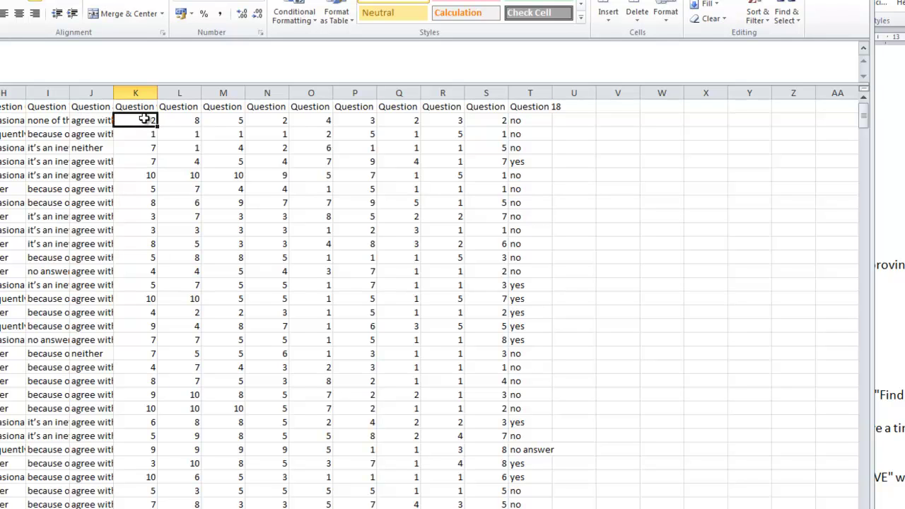
{"action": "left_click", "coordinate": [200, 343]}
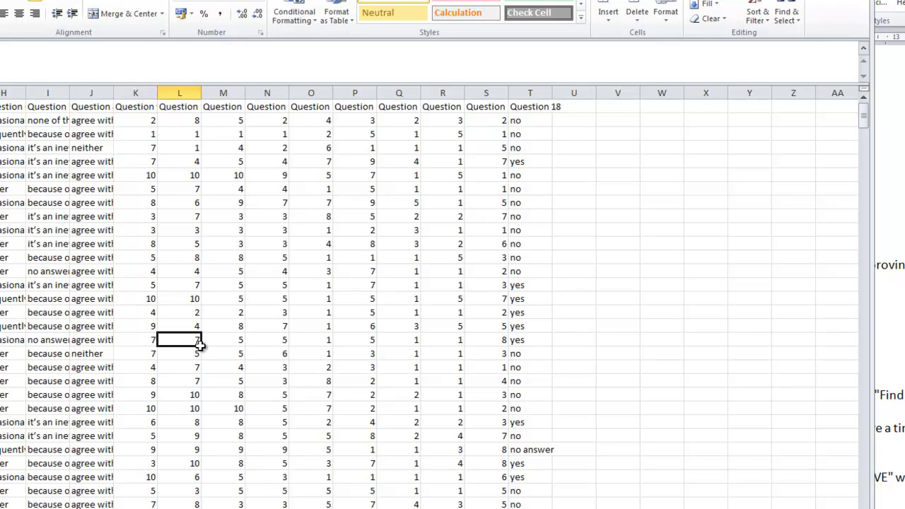
{"action": "left_click", "coordinate": [585, 119]}
Enter =MAX over column K's Question 9 values in U2, returning 11.
{"action": "type", "text": "="}
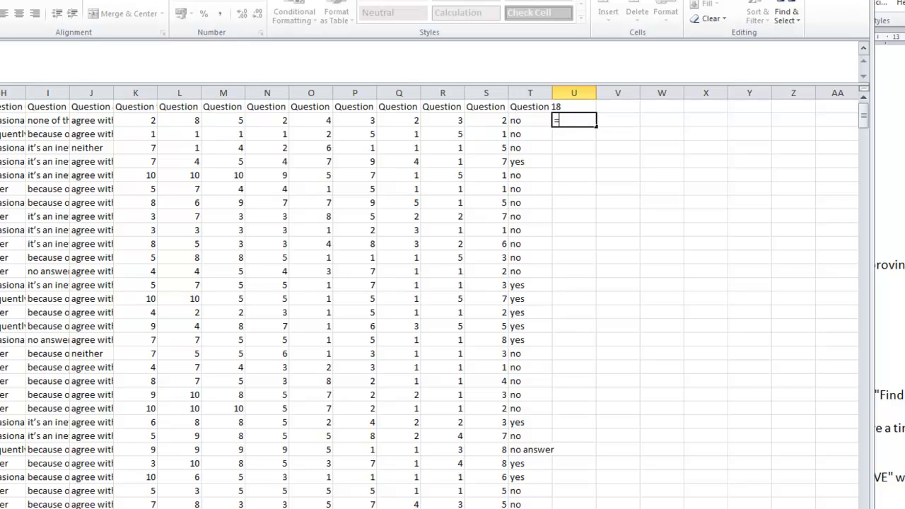
{"action": "key", "text": "Escape"}
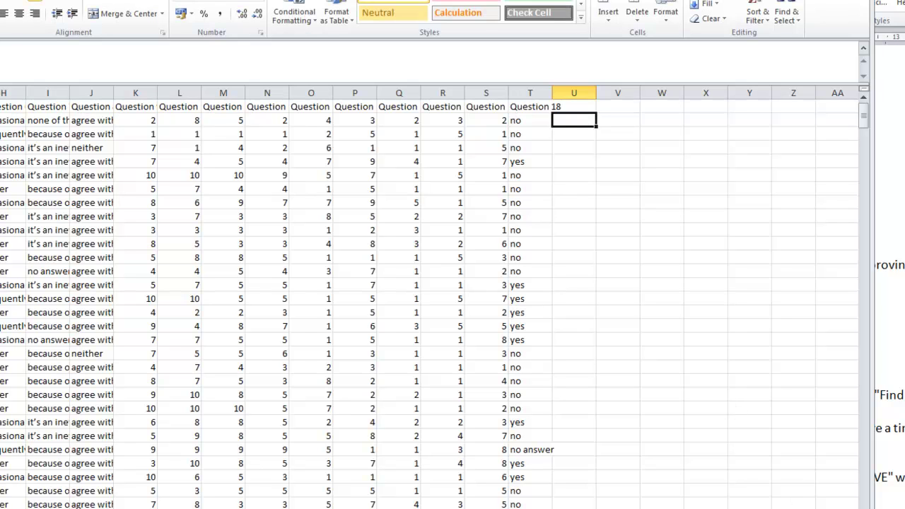
{"action": "scroll", "coordinate": [742, 418], "scroll_direction": "up", "scroll_amount": 2}
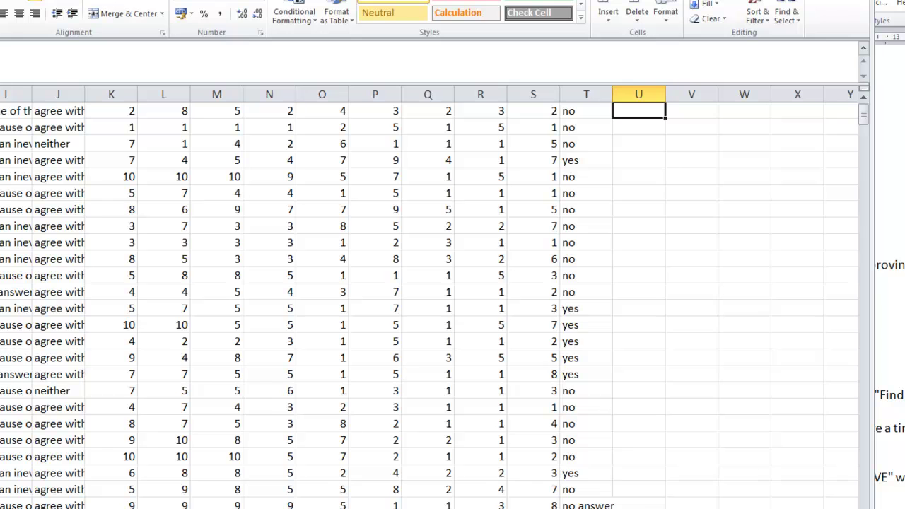
{"action": "type", "text": "="}
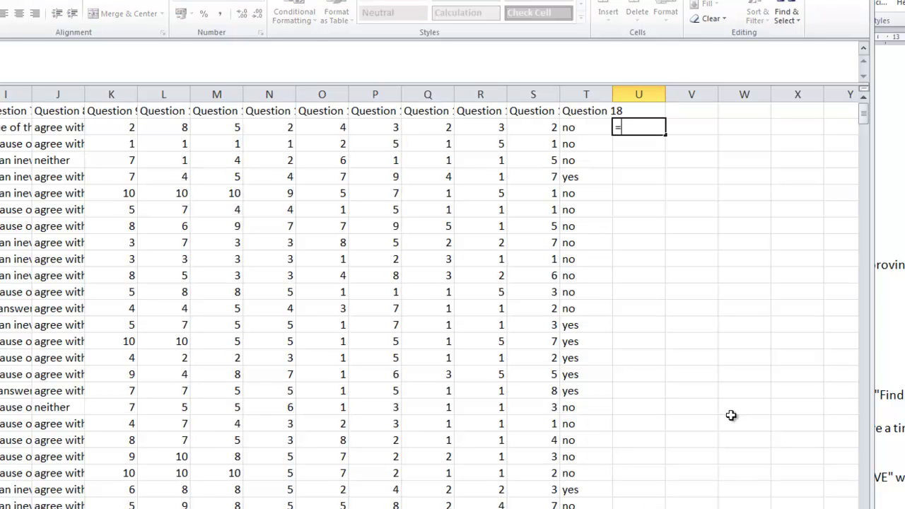
{"action": "type", "text": "max("}
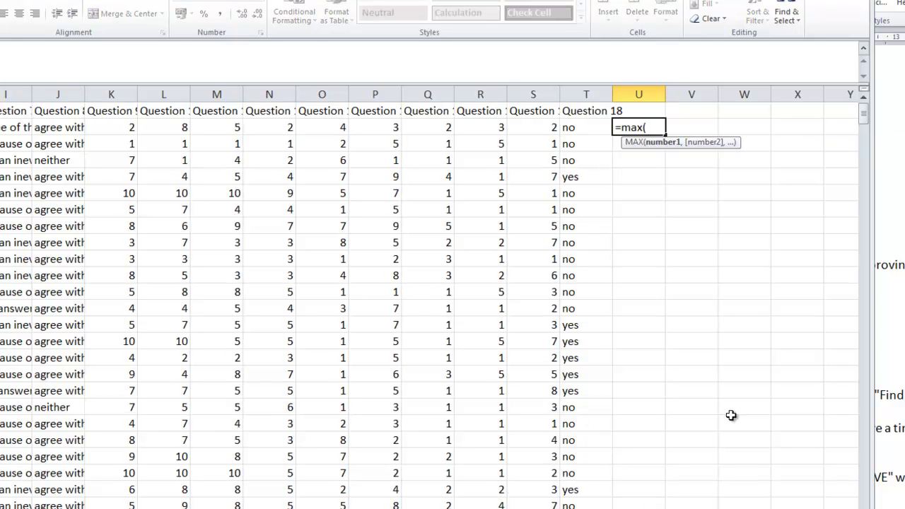
{"action": "key", "text": "Left"}
{"action": "key", "text": "Left"}
{"action": "key", "text": "Left"}
{"action": "key", "text": "Left"}
{"action": "key", "text": "Left"}
{"action": "key", "text": "Left"}
{"action": "key", "text": "Left"}
{"action": "key", "text": "Left"}
{"action": "key", "text": "Left"}
{"action": "key", "text": "Left"}
{"action": "key", "text": "Left"}
{"action": "key", "text": "Right"}
{"action": "key", "text": "ctrl+shift+Down"}
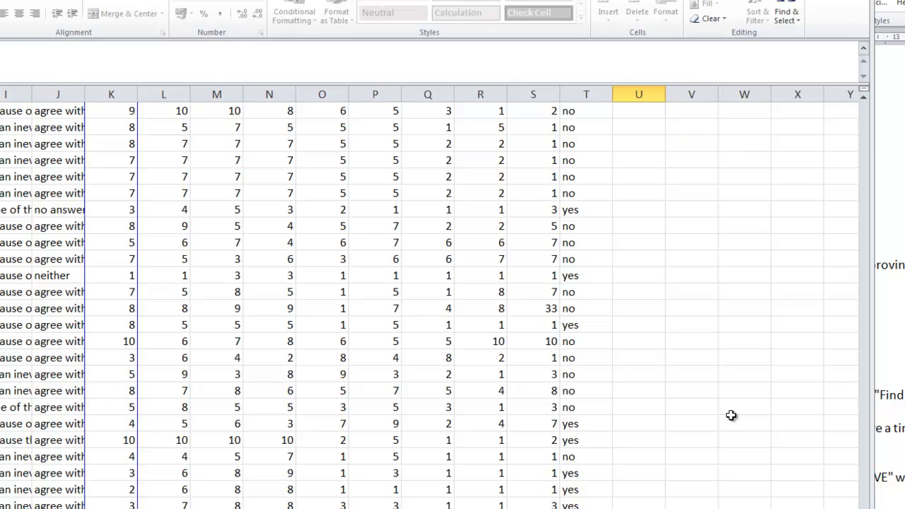
{"action": "key", "text": "Return"}
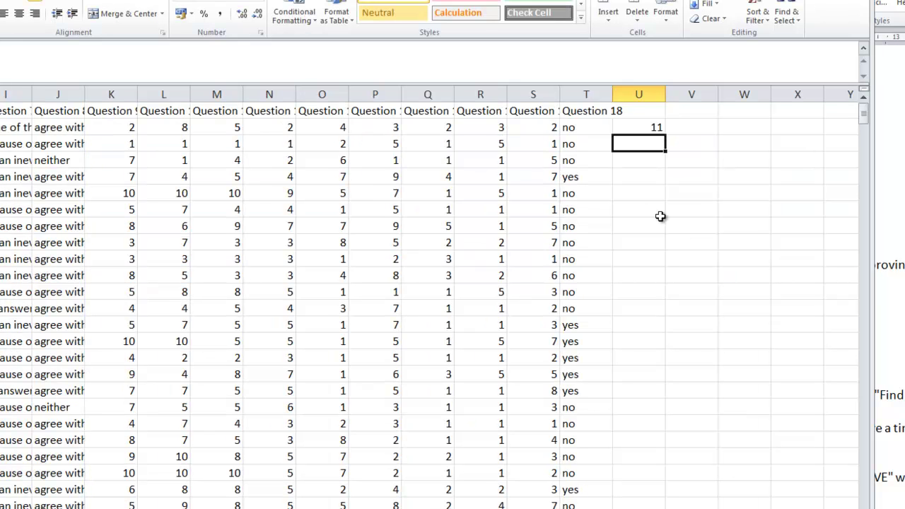
{"action": "left_click", "coordinate": [638, 125]}
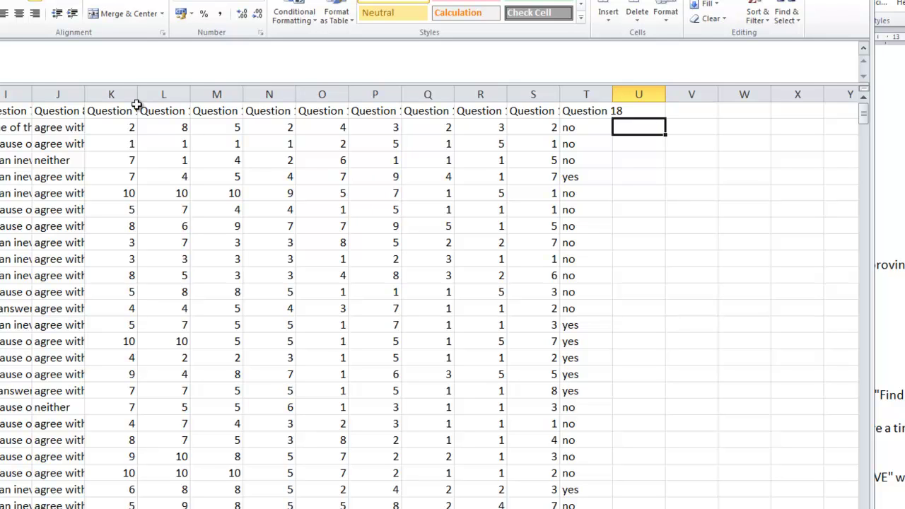
{"action": "left_click", "coordinate": [113, 92]}
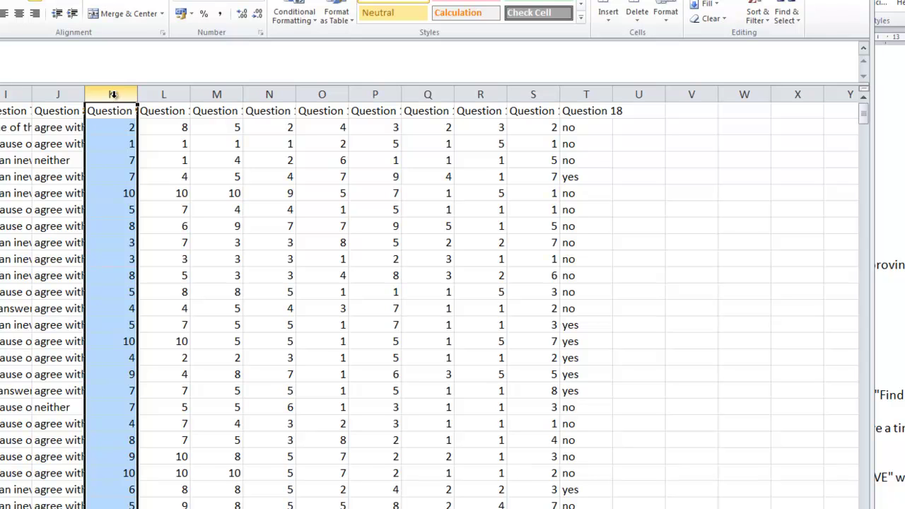
{"action": "left_click", "coordinate": [57, 1]}
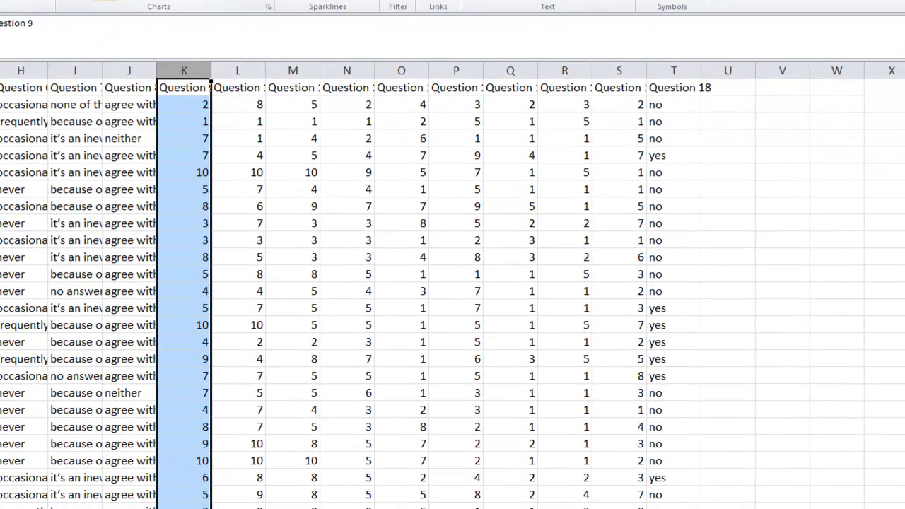
{"action": "left_click", "coordinate": [66, 3]}
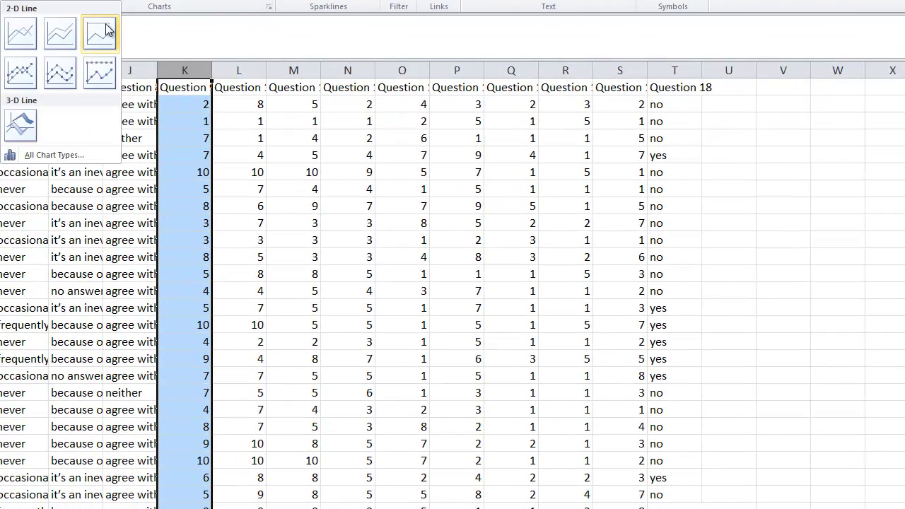
{"action": "left_click", "coordinate": [29, 46]}
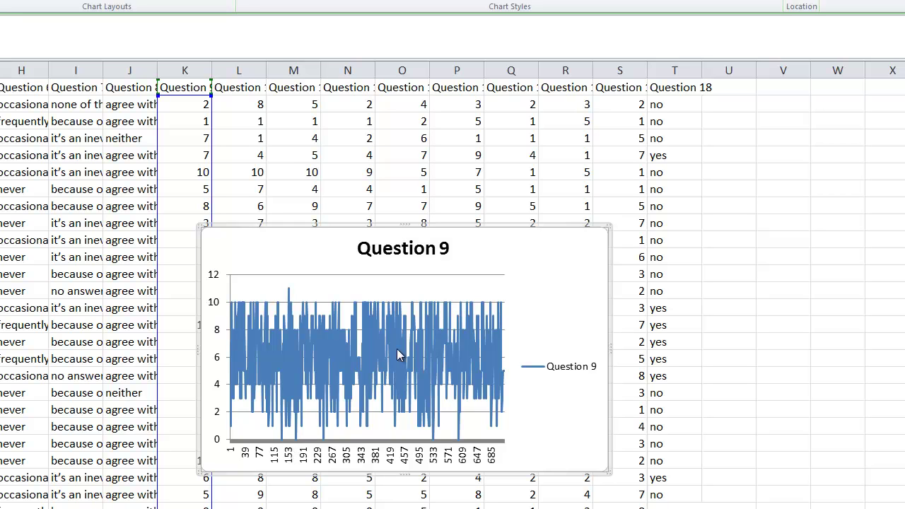
{"action": "key", "text": "Delete"}
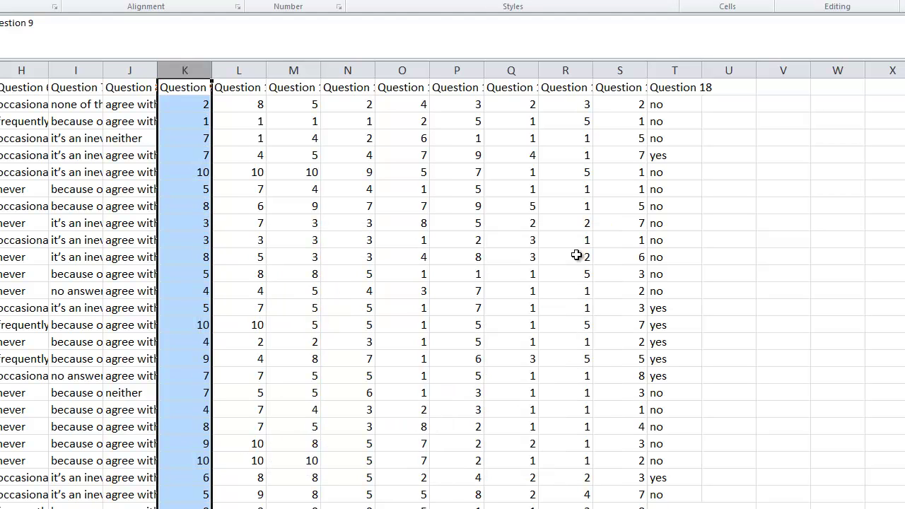
{"action": "left_click", "coordinate": [472, 307]}
Locate the row with 11 in column K and change that value to 1.
{"action": "scroll", "coordinate": [474, 304], "scroll_direction": "down", "scroll_amount": 10}
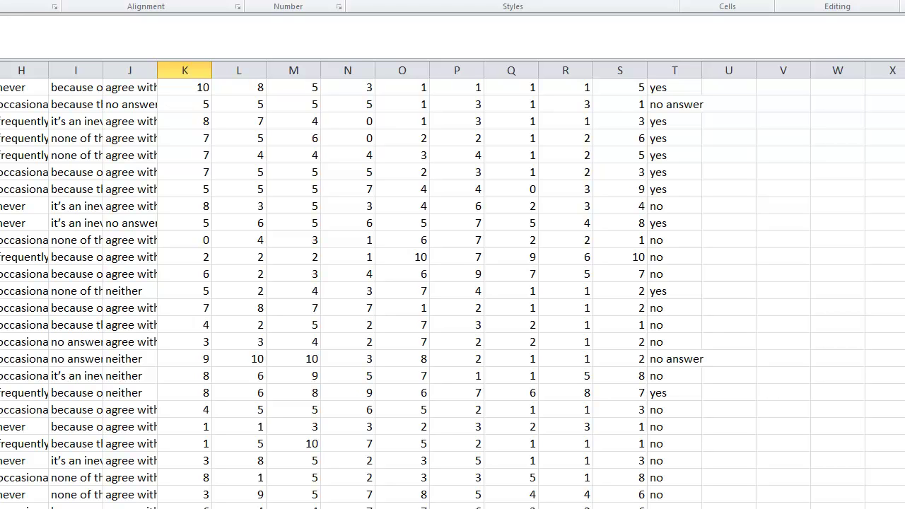
{"action": "scroll", "coordinate": [176, 370], "scroll_direction": "down", "scroll_amount": 3}
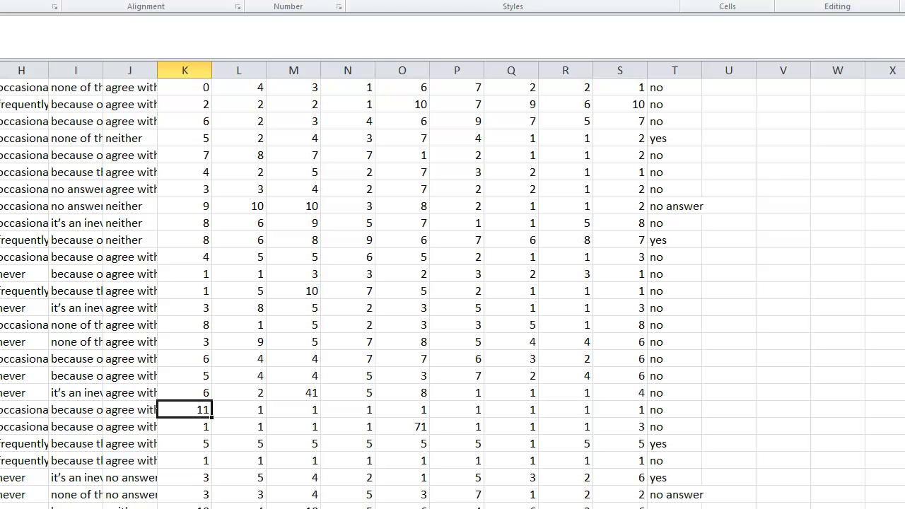
{"action": "key", "text": "shift+space"}
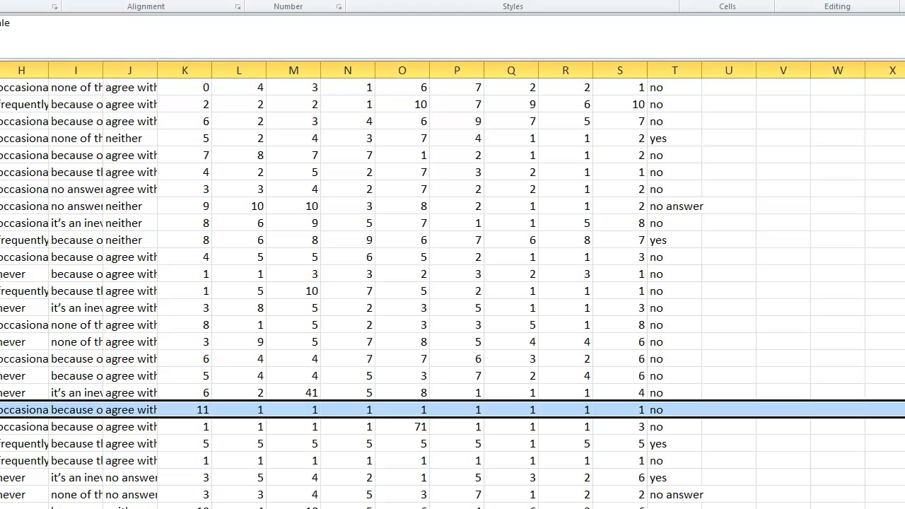
{"action": "left_click", "coordinate": [197, 409]}
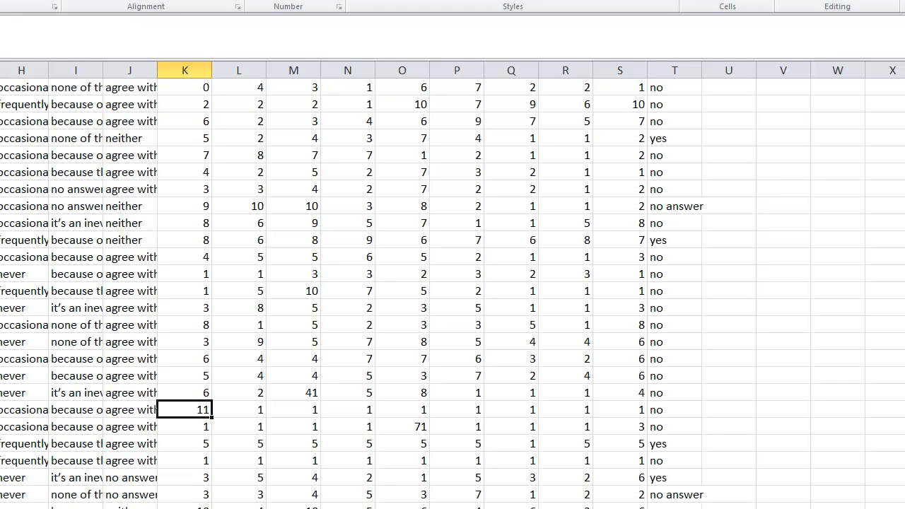
{"action": "key", "text": "BackSpace"}
{"action": "key", "text": "Return"}
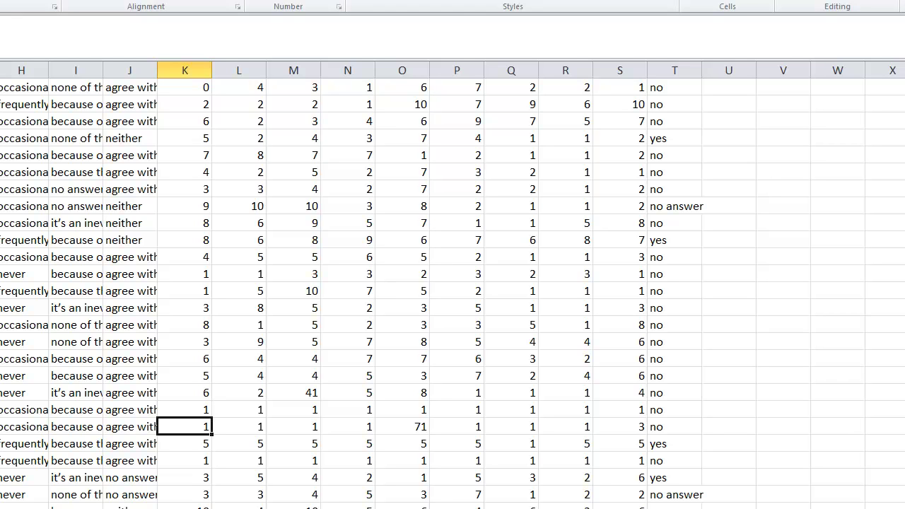